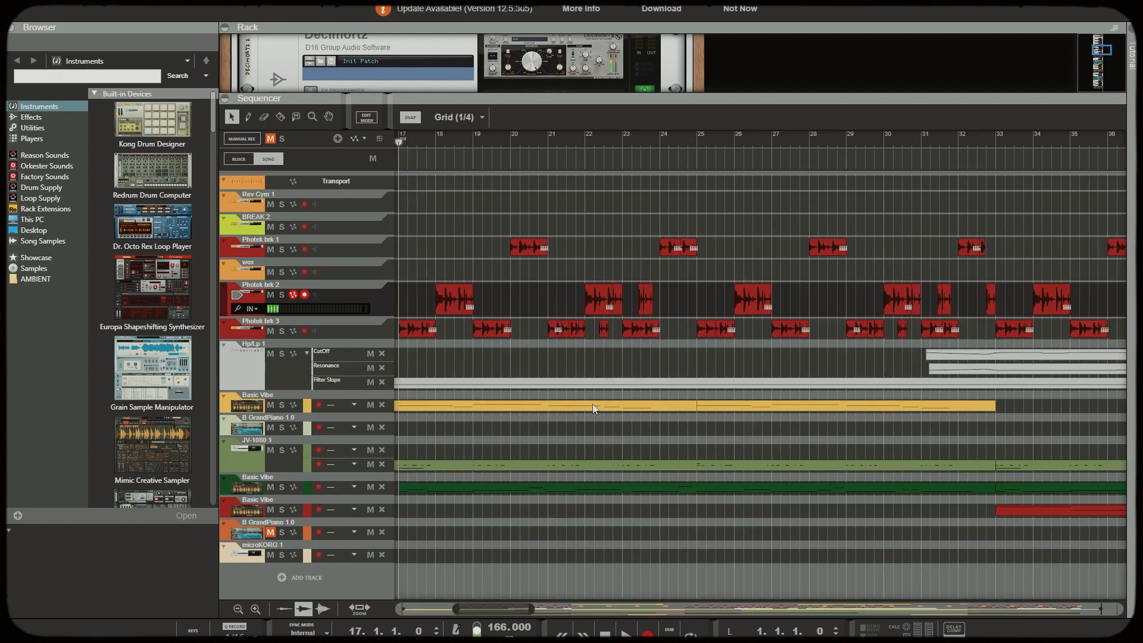
Play the Photek break arrangement from bar 17, stop playback and return the playhead to bar 17
key("space")
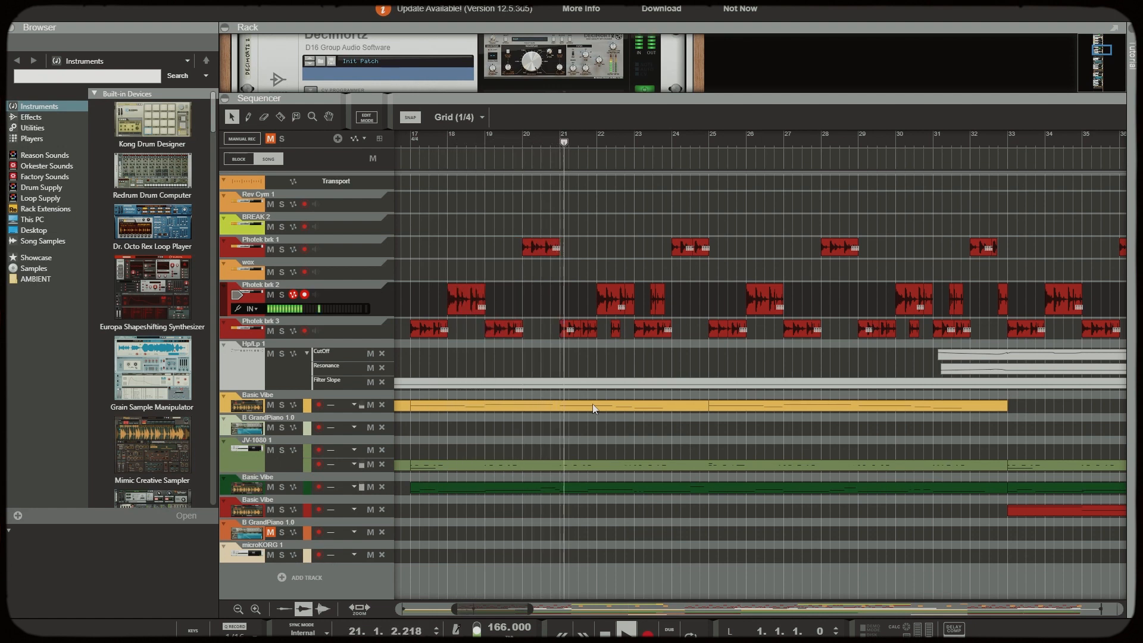
key("space")
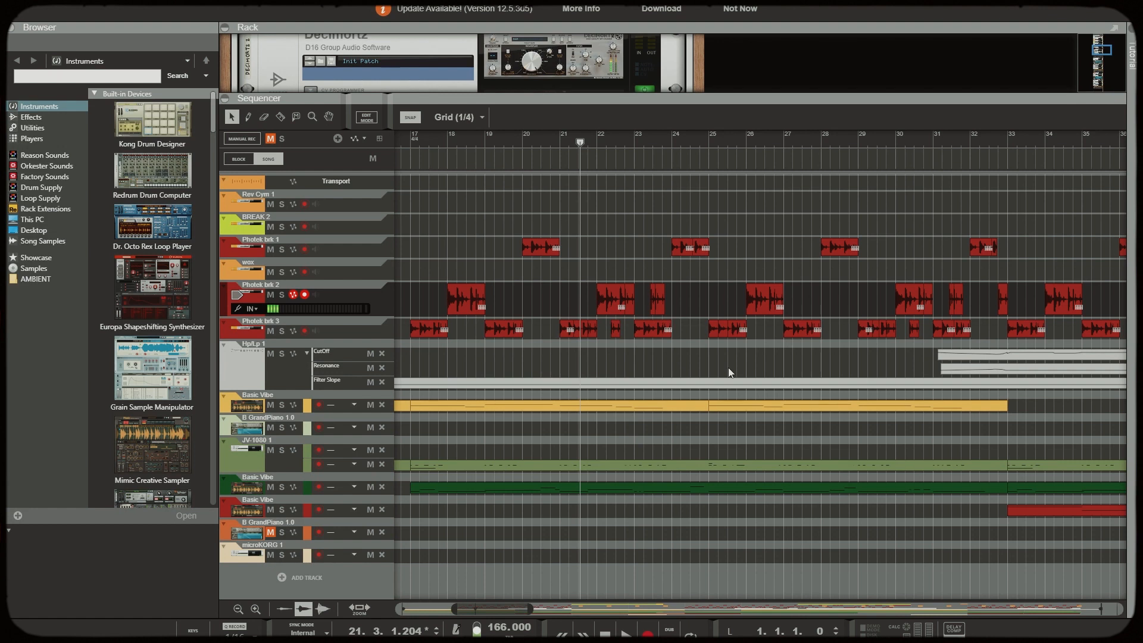
left_click(411, 140)
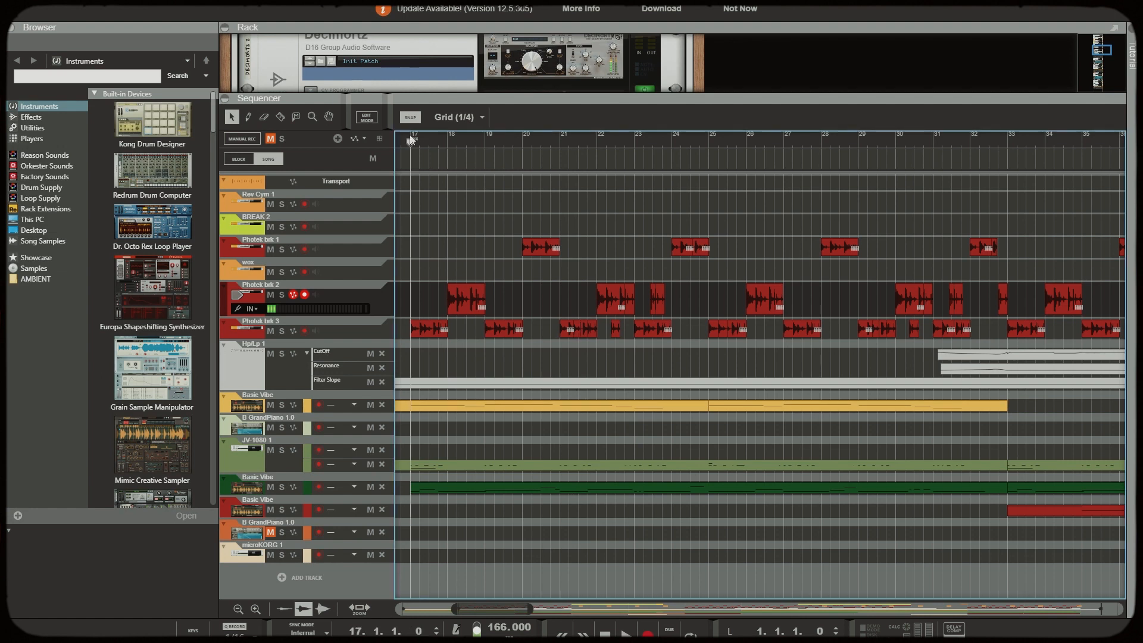
Enlarge the rack and examine the Decimort2 and FabFilter Pro-Q 3 settings on the BREAK mix channel
left_click_drag(715, 98, 765, 410)
scroll(643, 230, "up", 2)
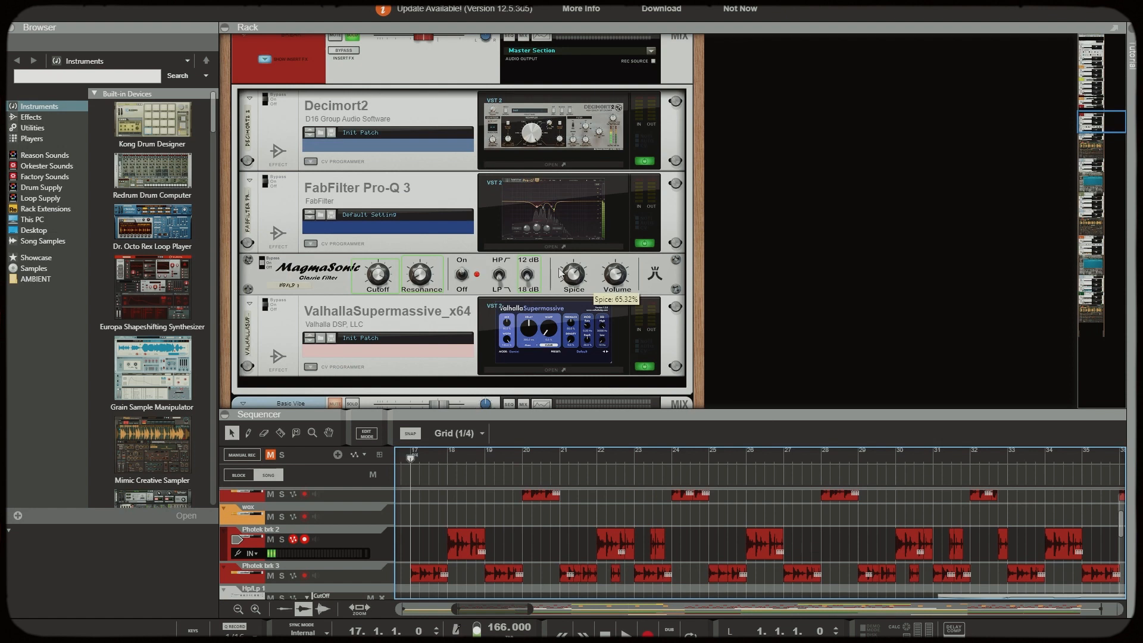
left_click(548, 165)
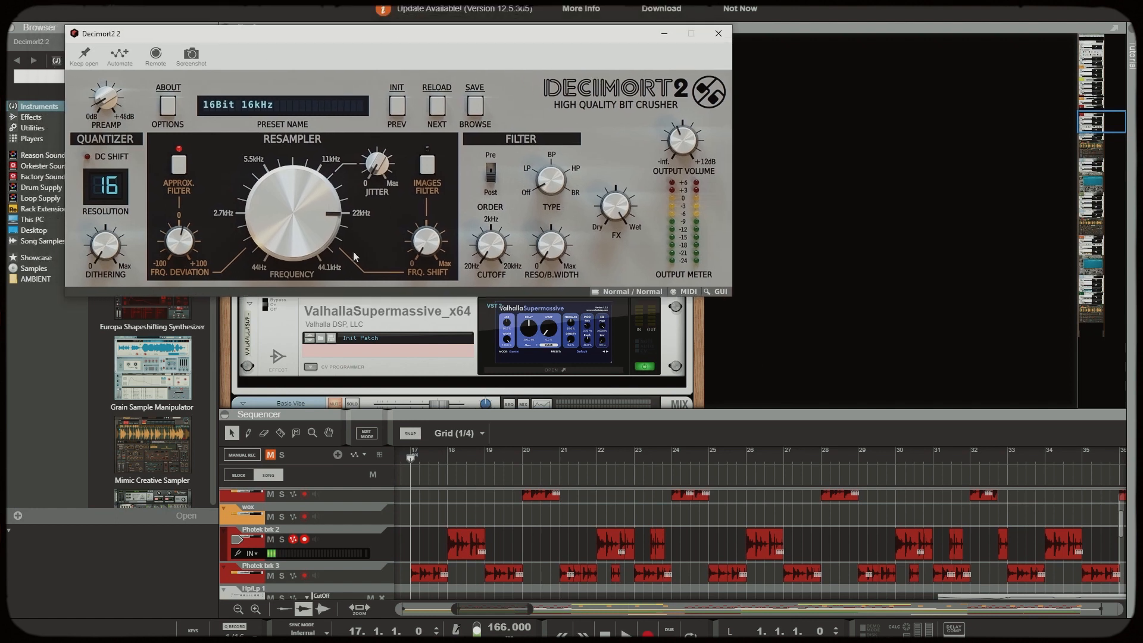
left_click(718, 34)
left_click(552, 248)
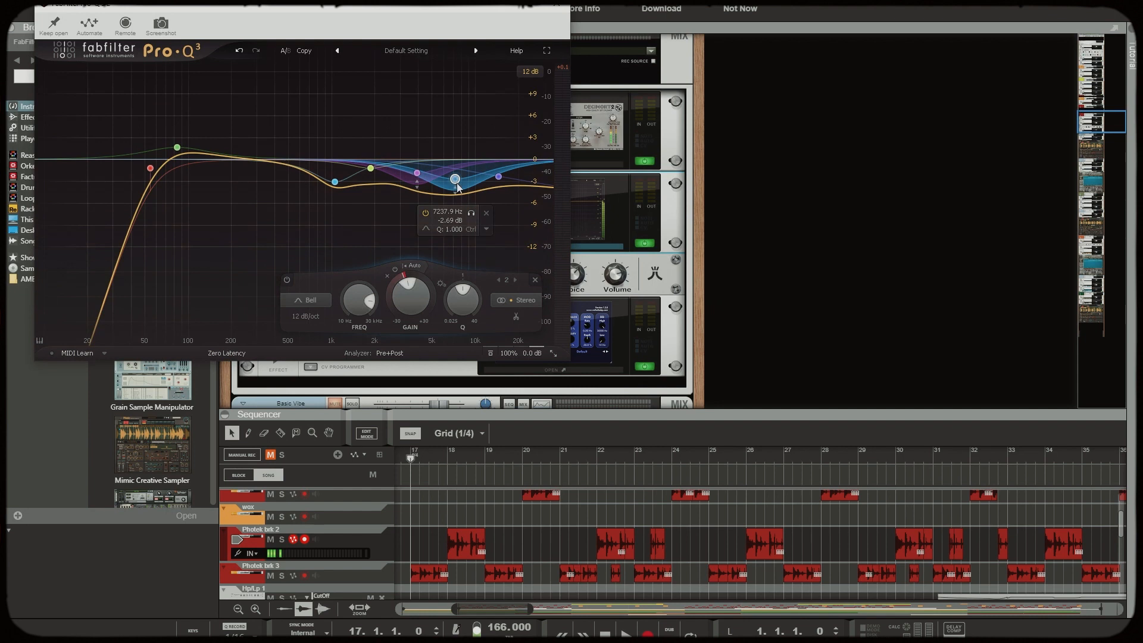
left_click(558, 6)
Examine the ValhallaSupermassive reverb settings in the BREAK mix channel's effects chain
scroll(615, 158, "down", 2)
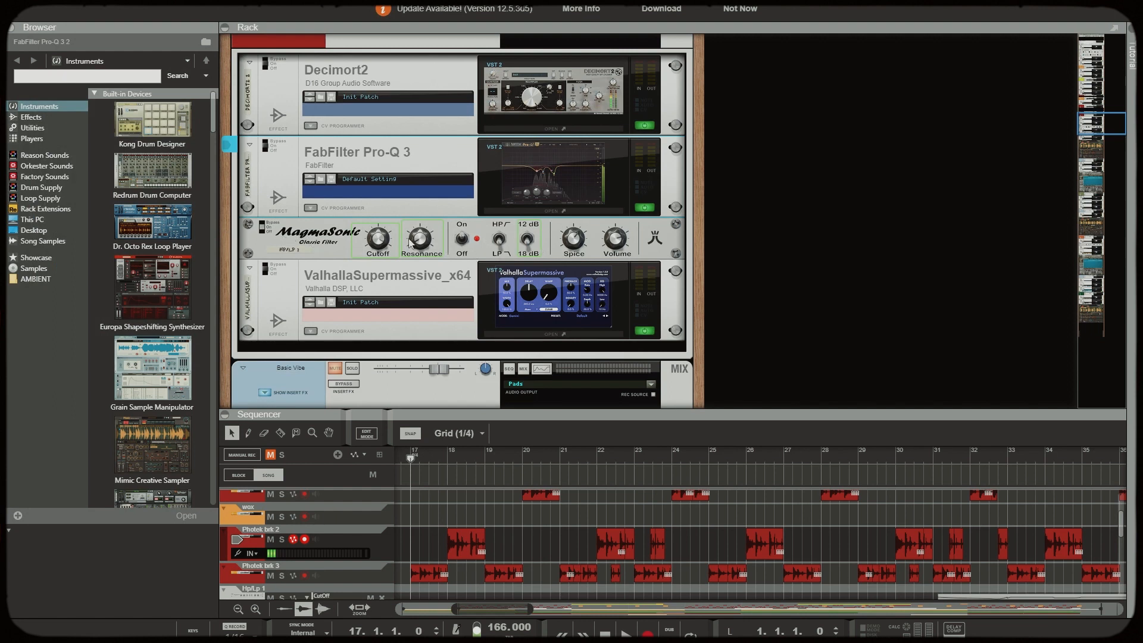
left_click(554, 335)
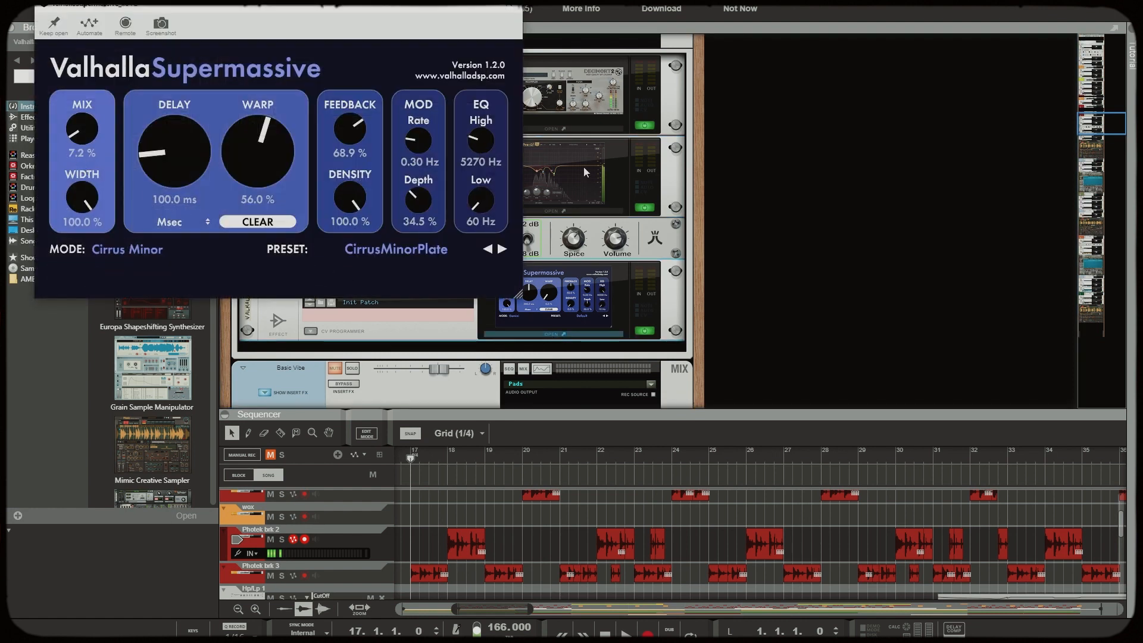
left_click(509, 12)
scroll(405, 179, "up", 2)
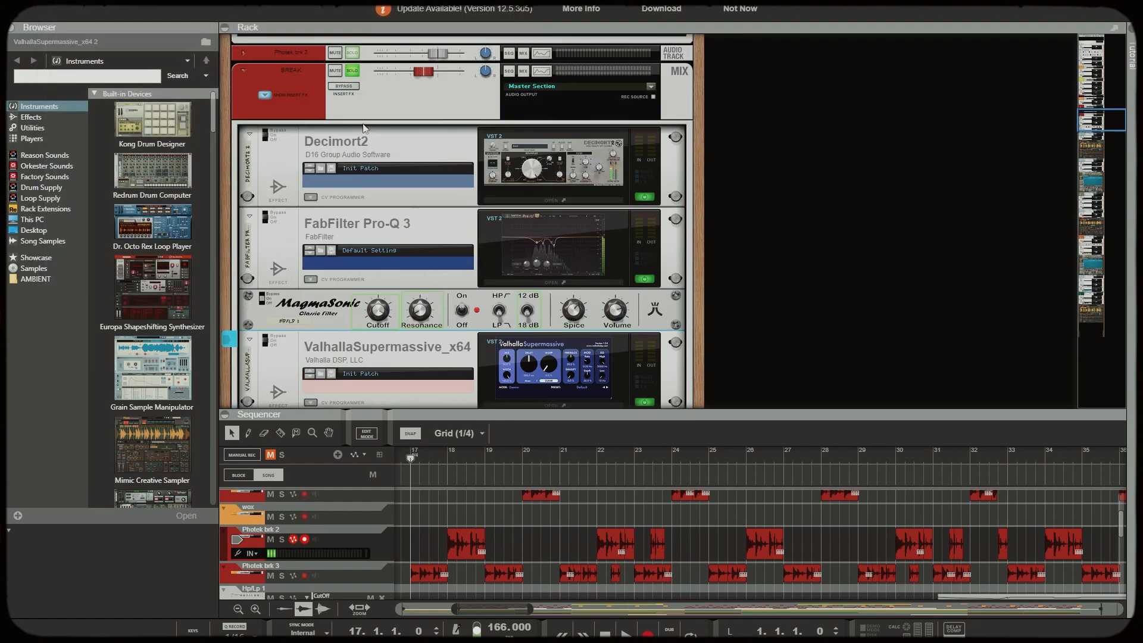
scroll(624, 305, "down", 1)
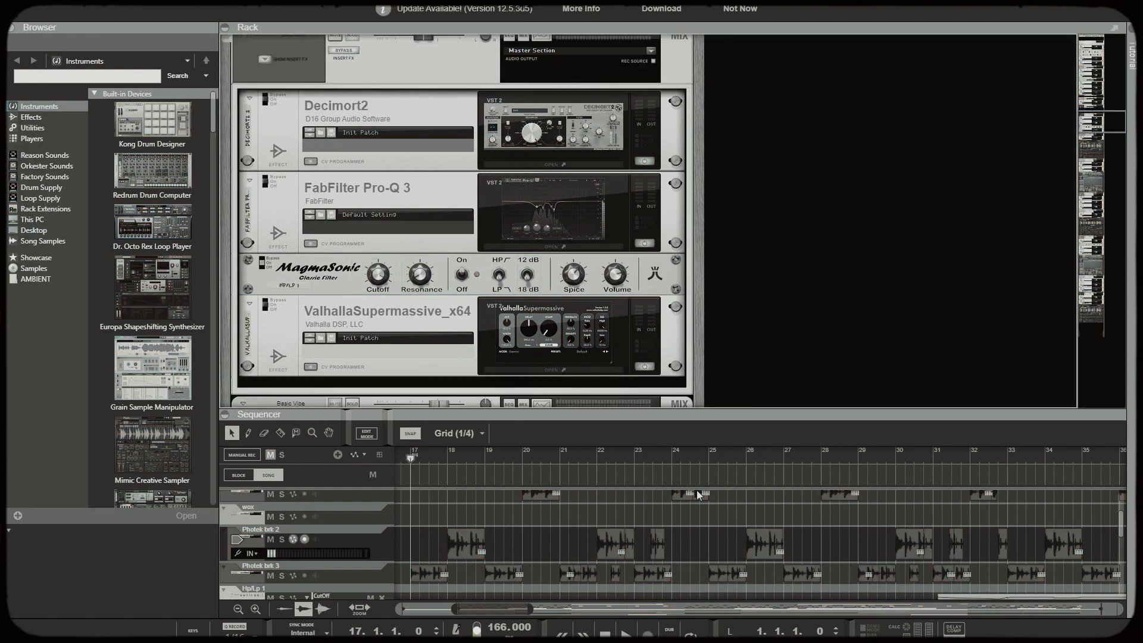
Play the Photek breaks and compare them with the BREAK channel's insert effects active and bypassed
scroll(697, 491, "down", 2)
key("space")
left_click_drag(722, 413, 723, 361)
scroll(638, 512, "up", 2)
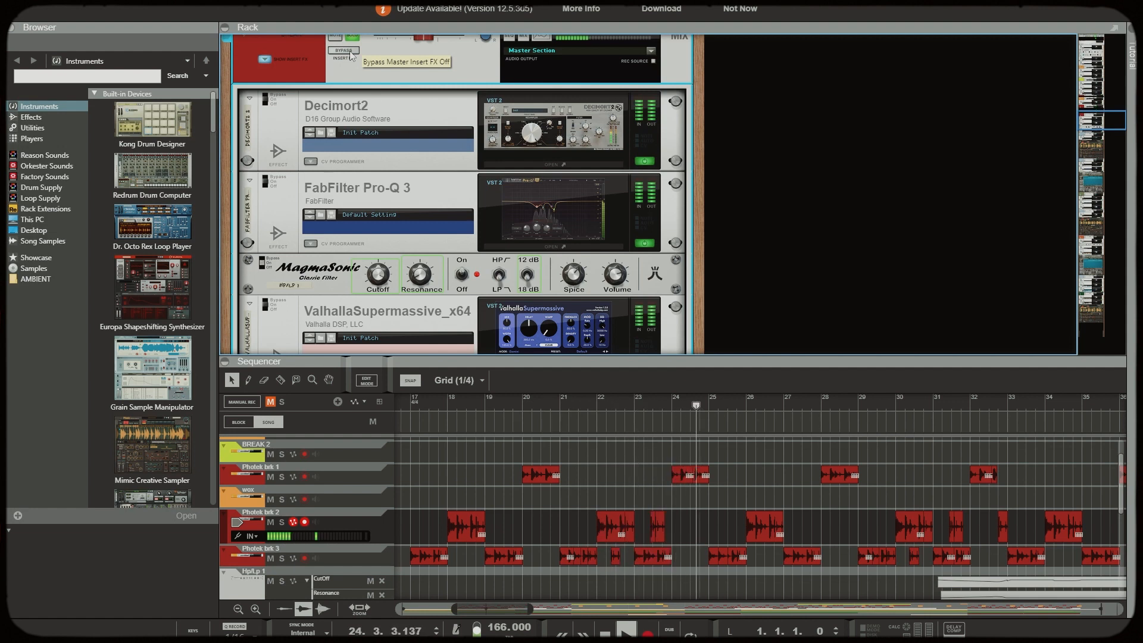
left_click(350, 54)
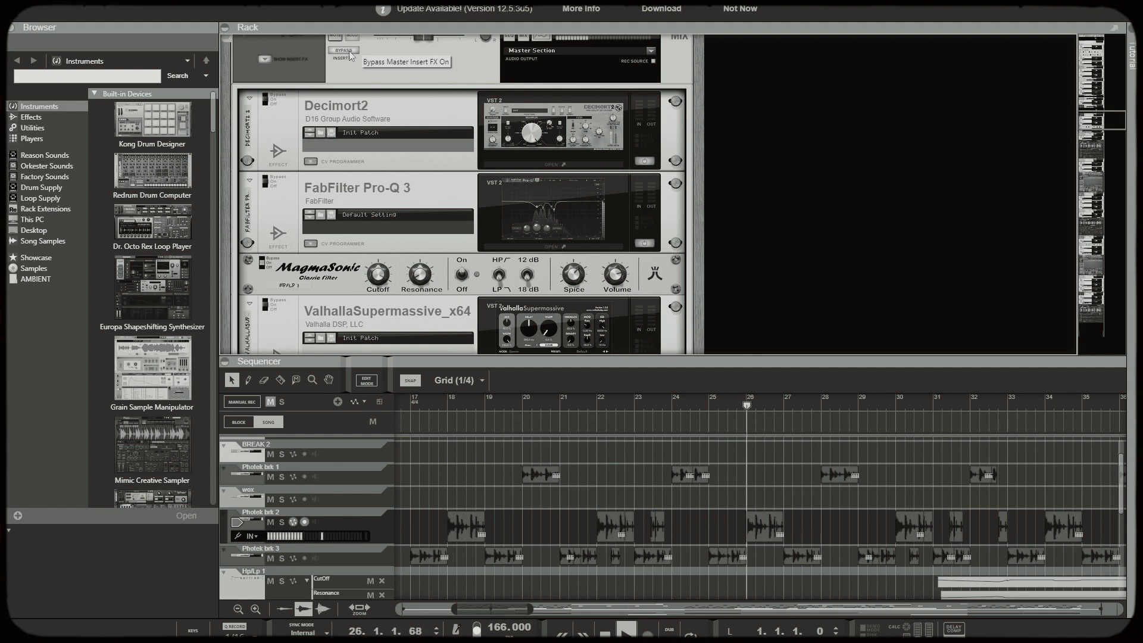
left_click(350, 54)
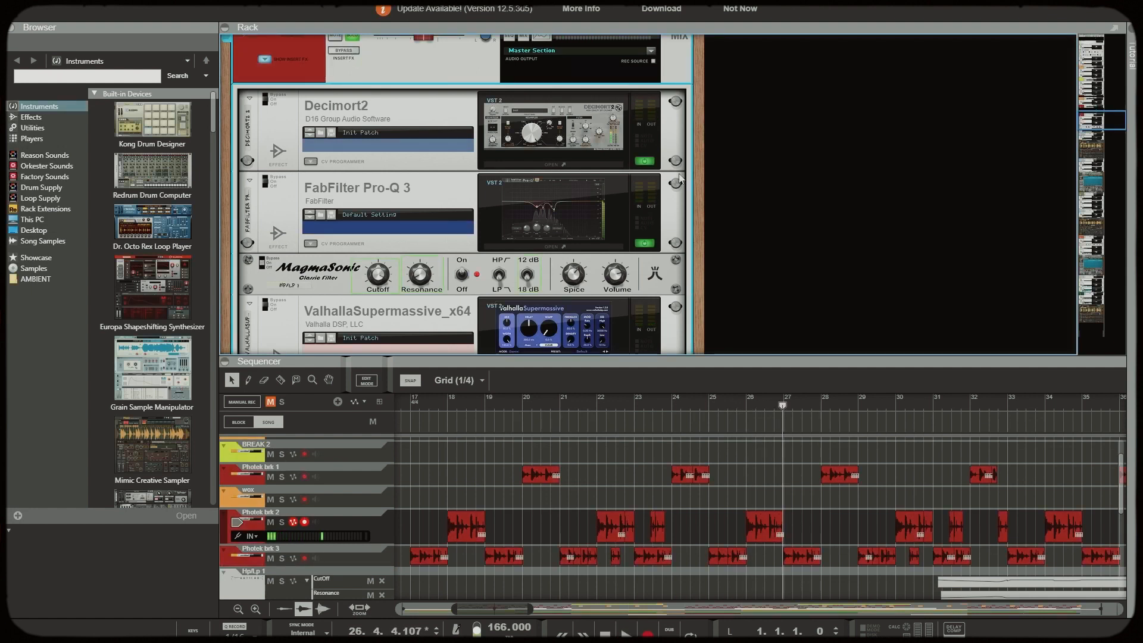
Enlarge the sequencer and play the BREAK 2 section from bar 49 to hear the second break
left_click_drag(815, 358, 809, 297)
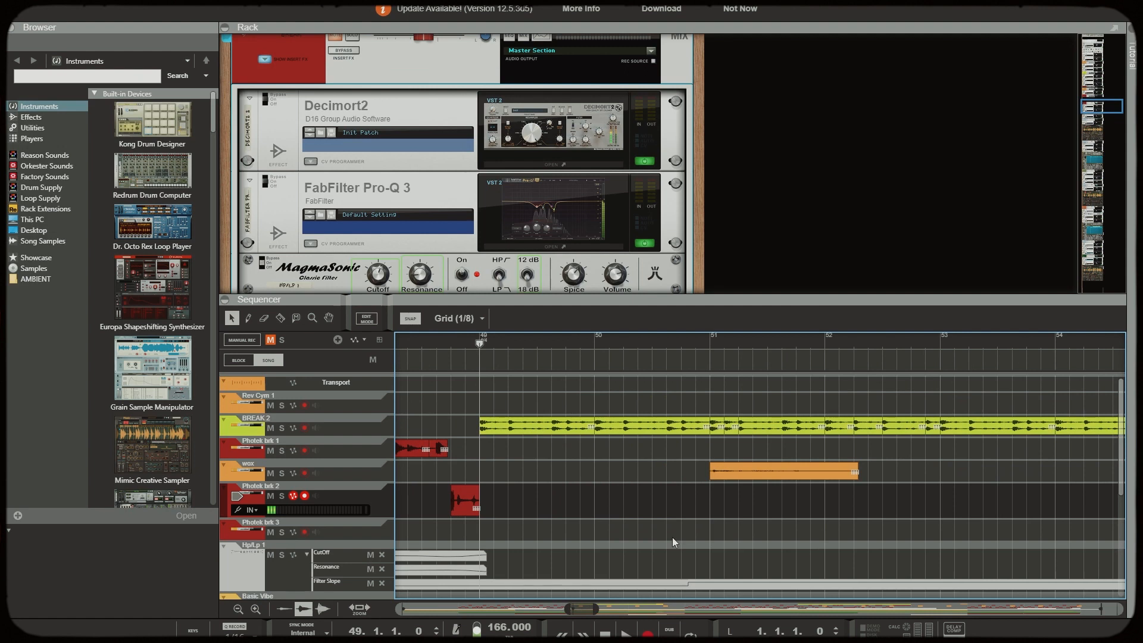
key("space")
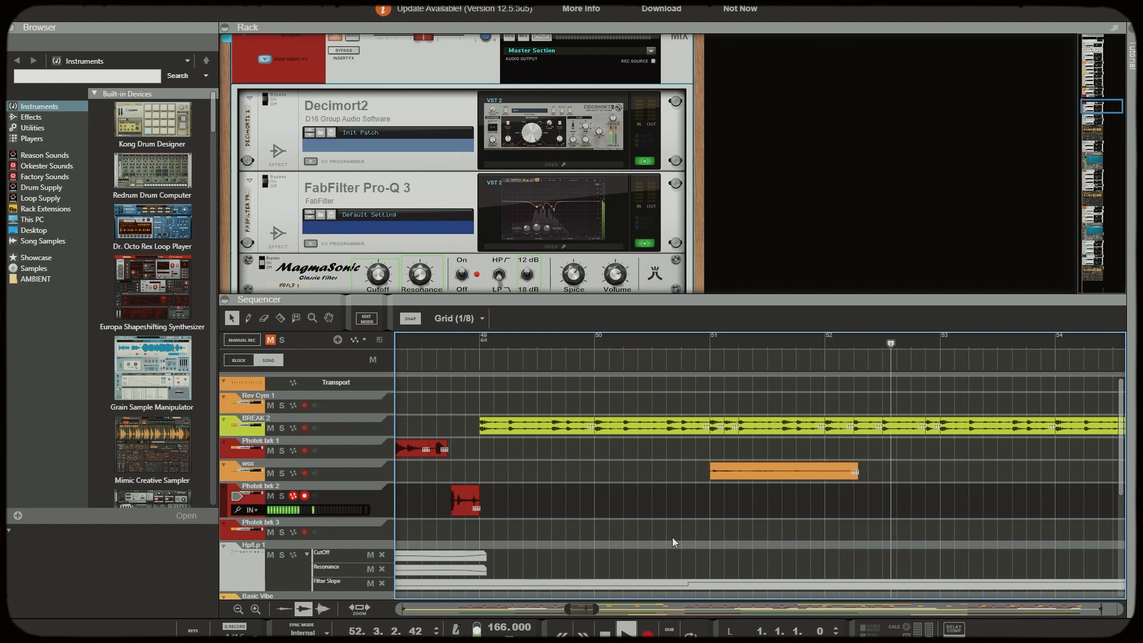
key("space")
Select the BREAK 2 track, enlarge the rack and examine the track's Decimort2 settings
left_click(311, 424)
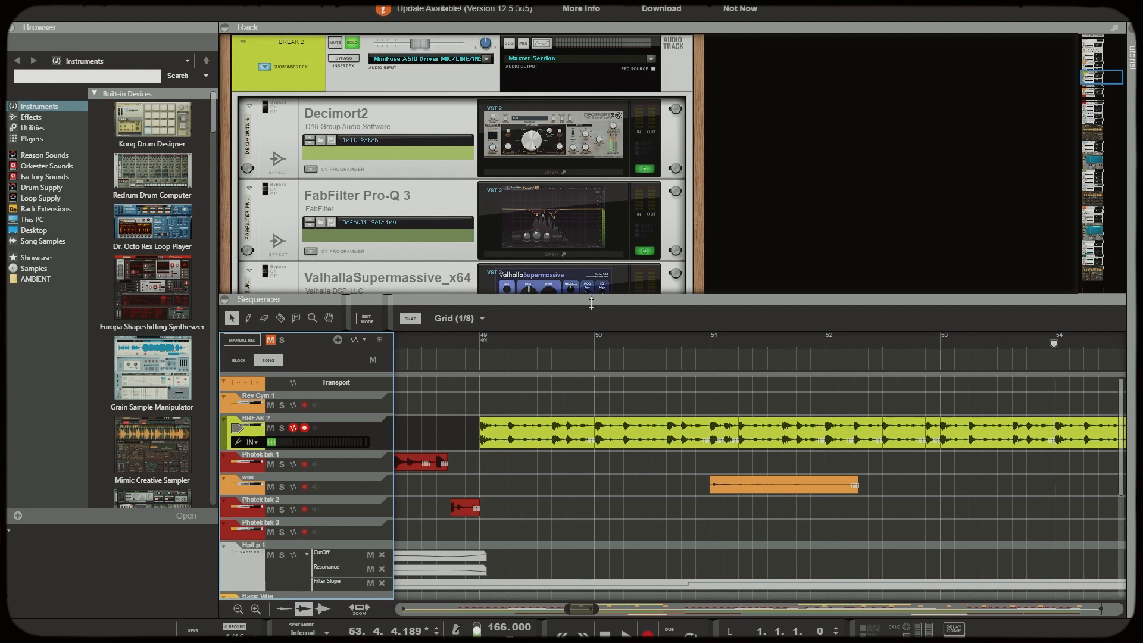
left_click_drag(591, 304, 592, 379)
left_click(551, 172)
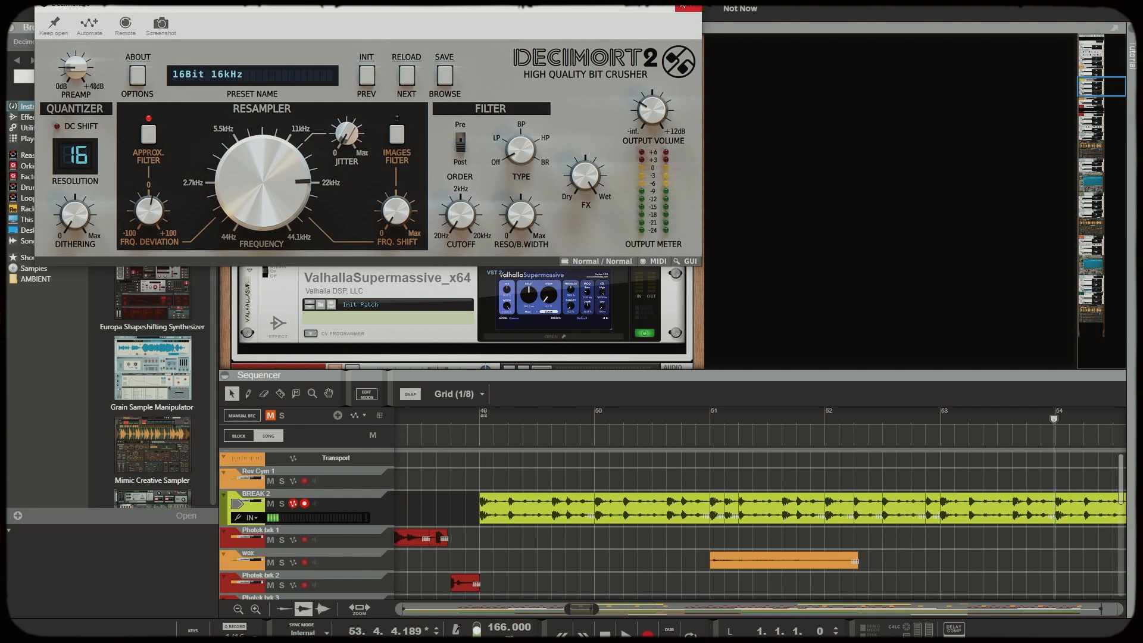
left_click(690, 8)
Examine the FabFilter Pro-Q 3 curve and the ValhallaSupermassive settings on the BREAK 2 track
left_click(561, 246)
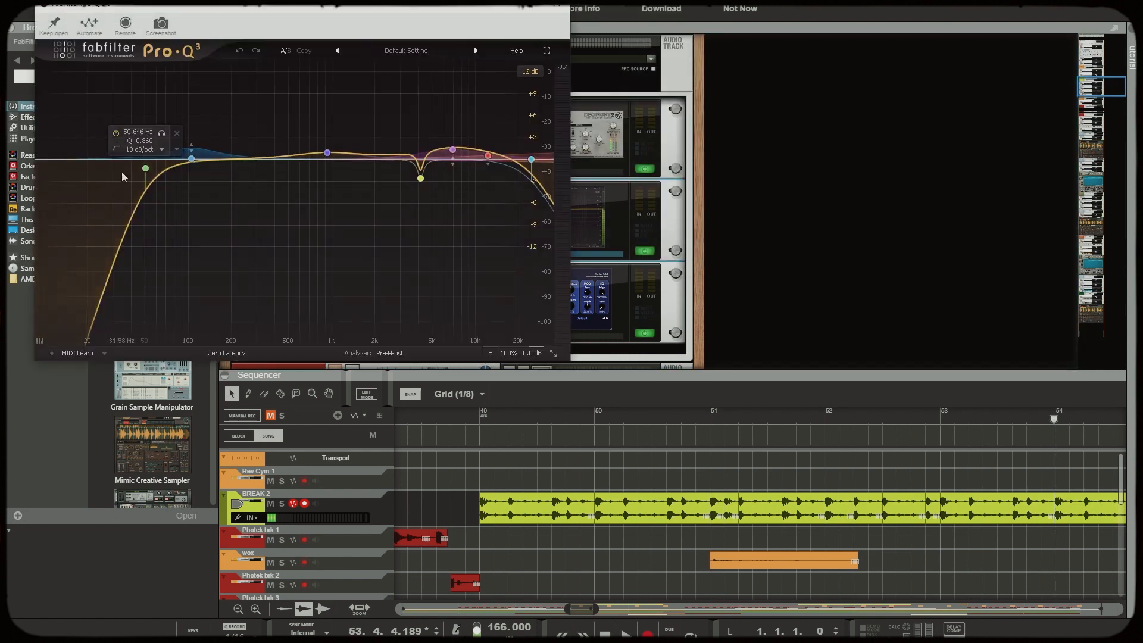
mouse_move(453, 149)
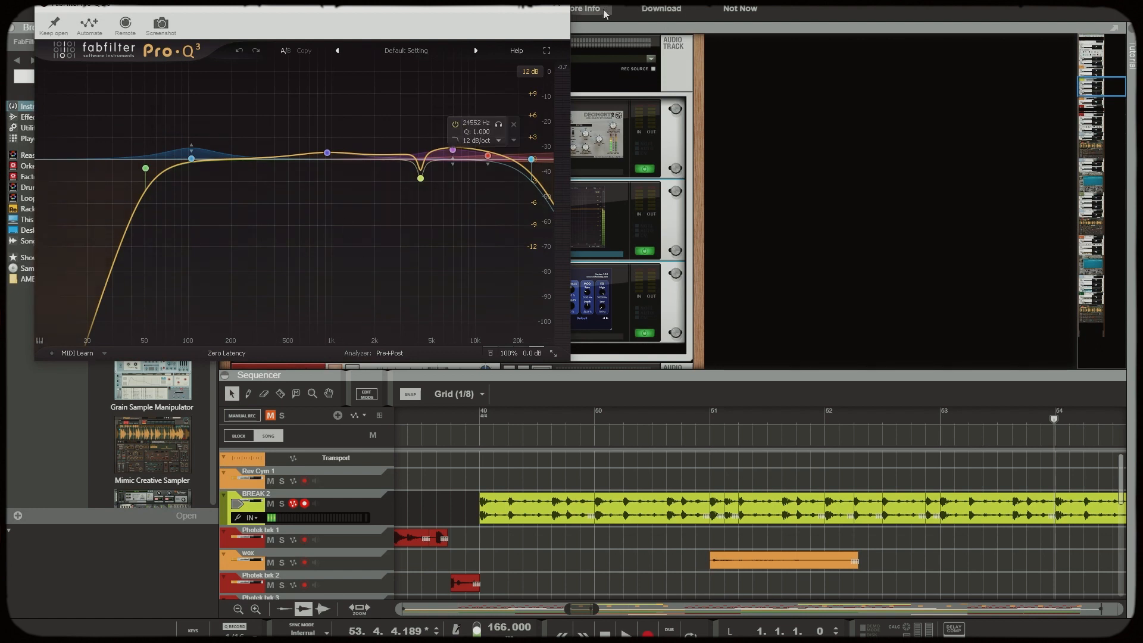
left_click(558, 5)
left_click(549, 336)
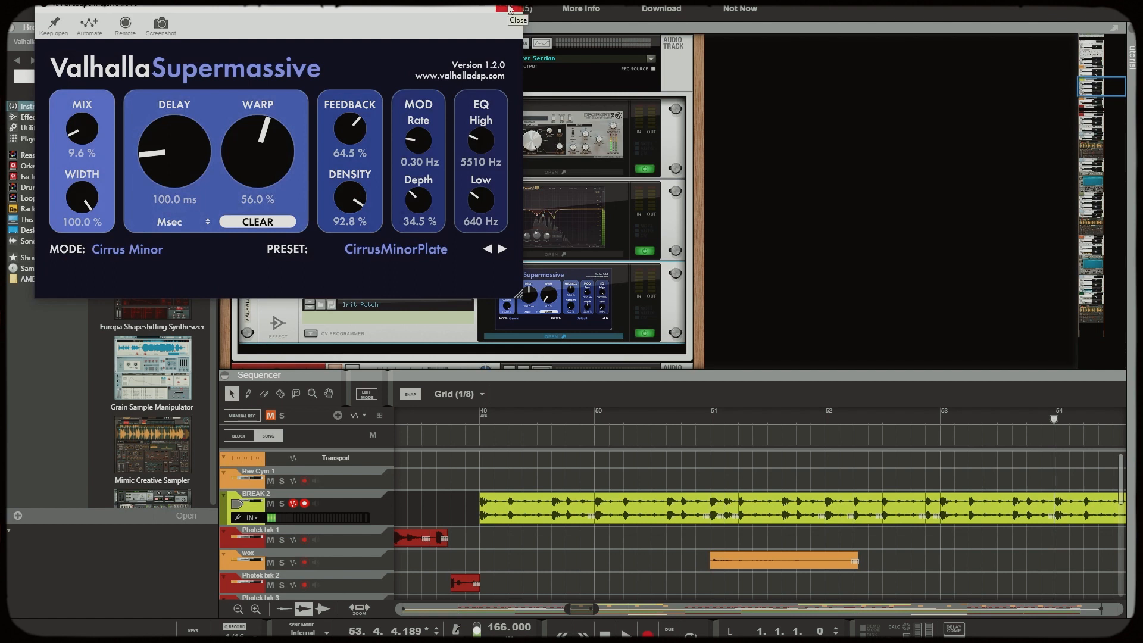
left_click(510, 9)
Play BREAK 2 from bar 49, comparing the sound with its insert effects active and bypassed
left_click(483, 418)
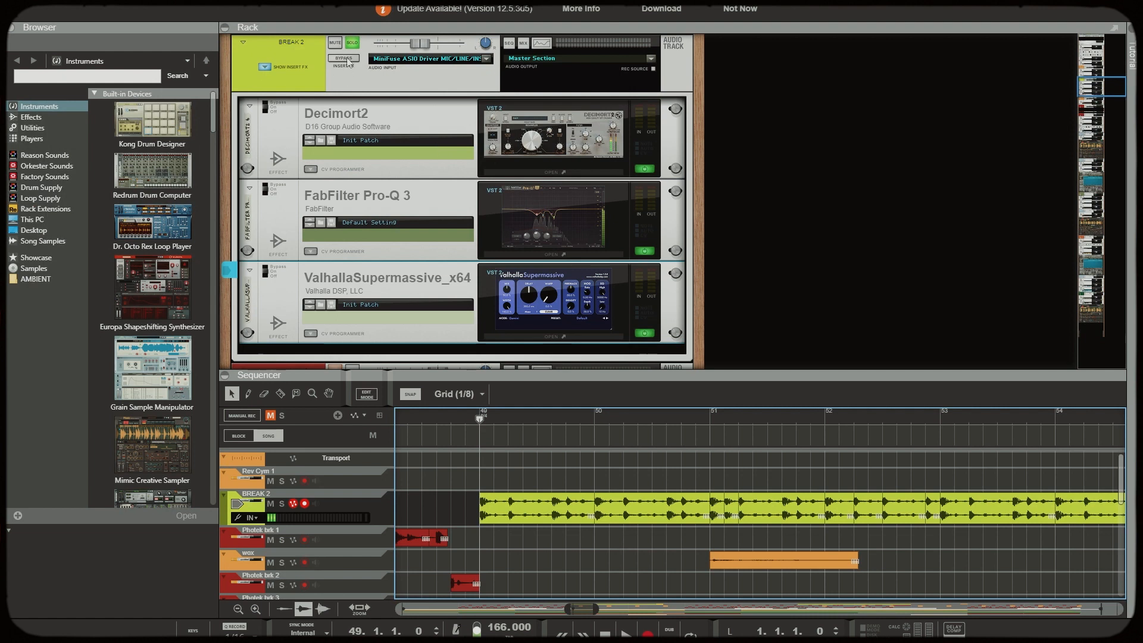
key("space")
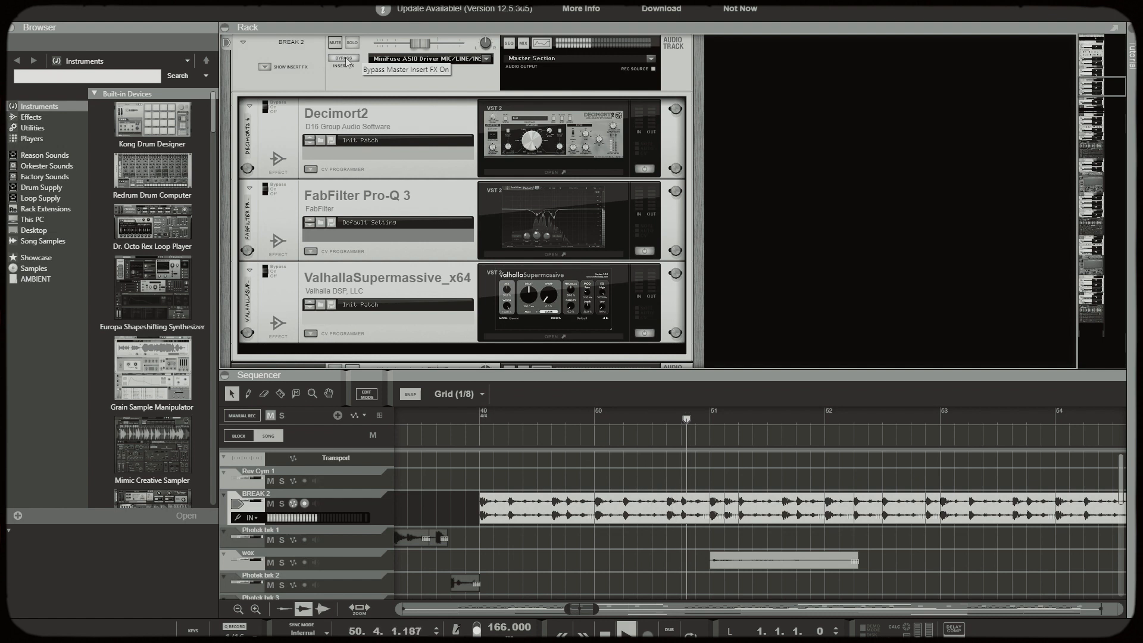
left_click(344, 58)
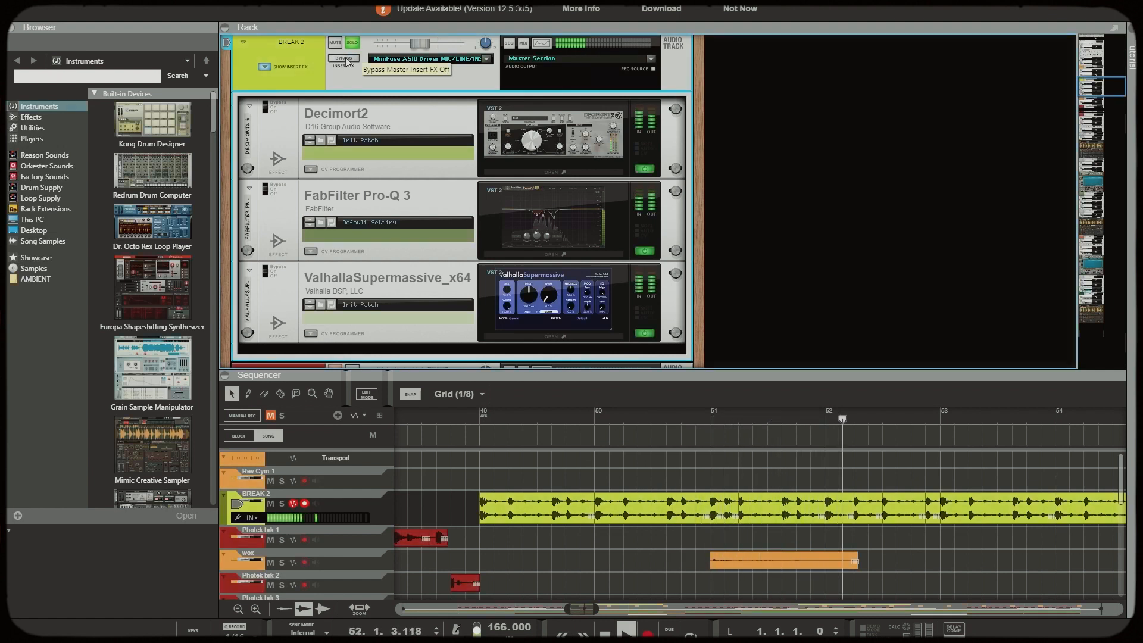
left_click(344, 58)
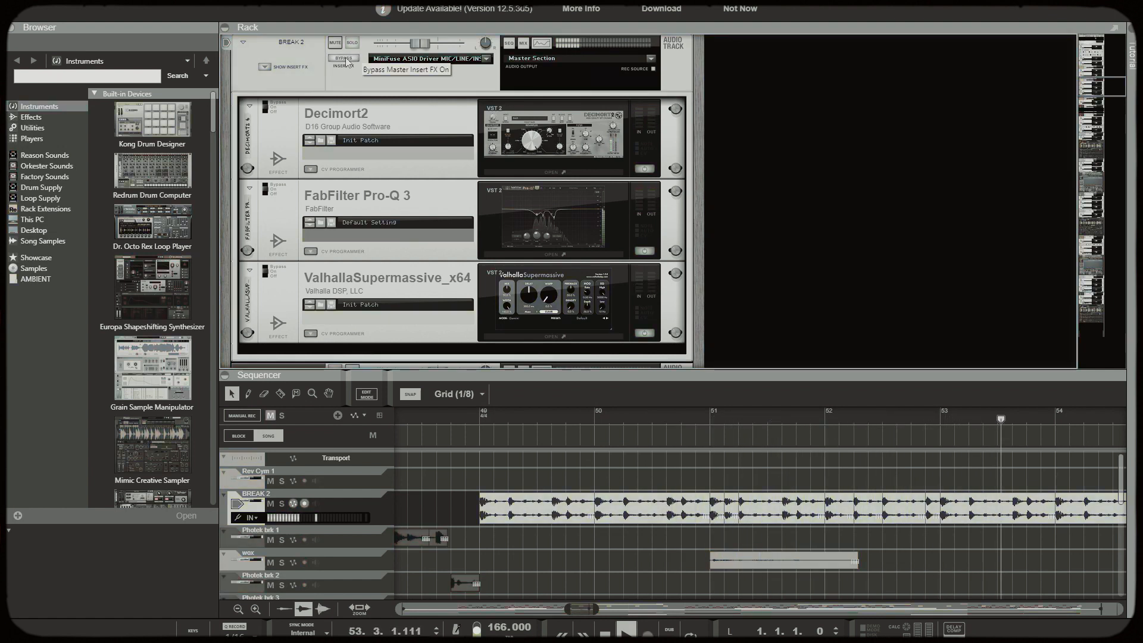
left_click(344, 58)
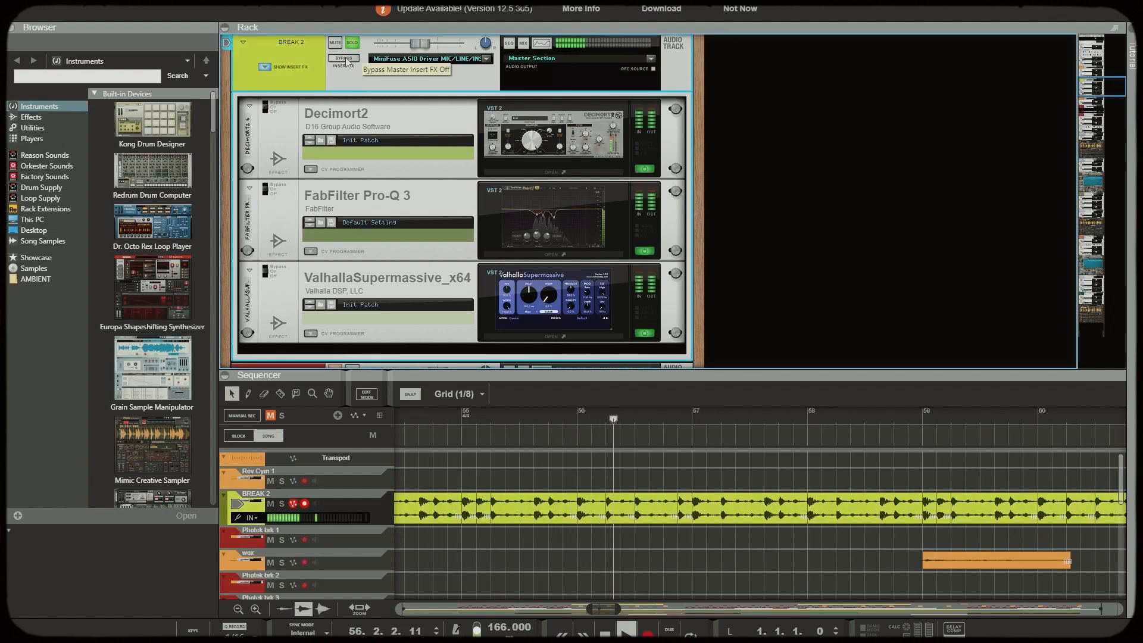
key("space")
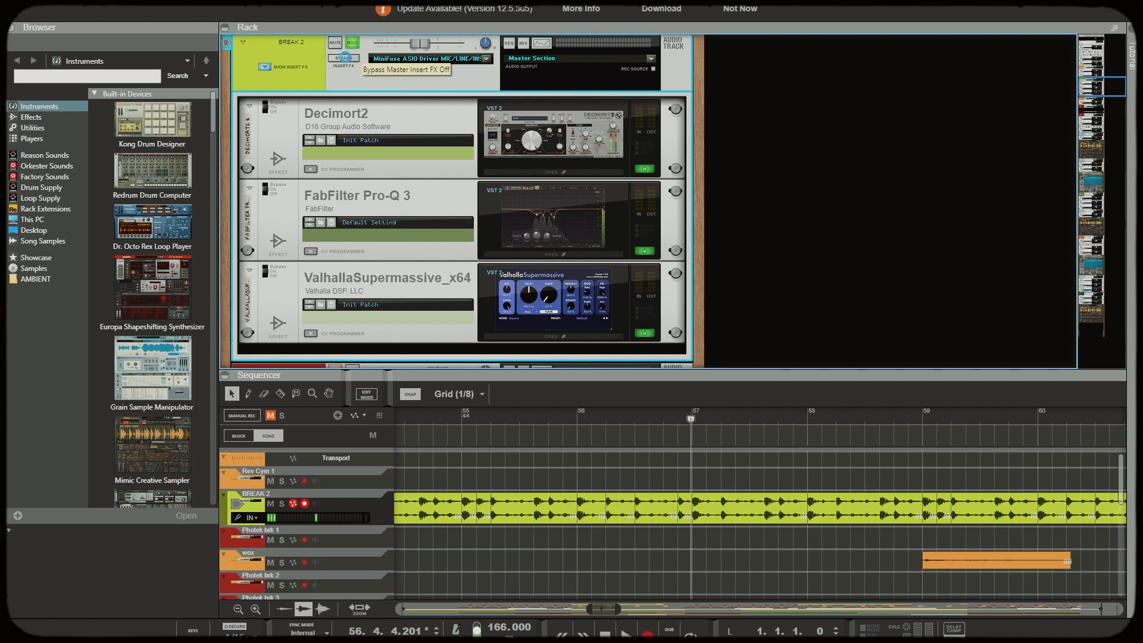
Show the green Basic Vibe track's Mimic sampler and play the 808 bass from bar 57
scroll(667, 180, "down", 3)
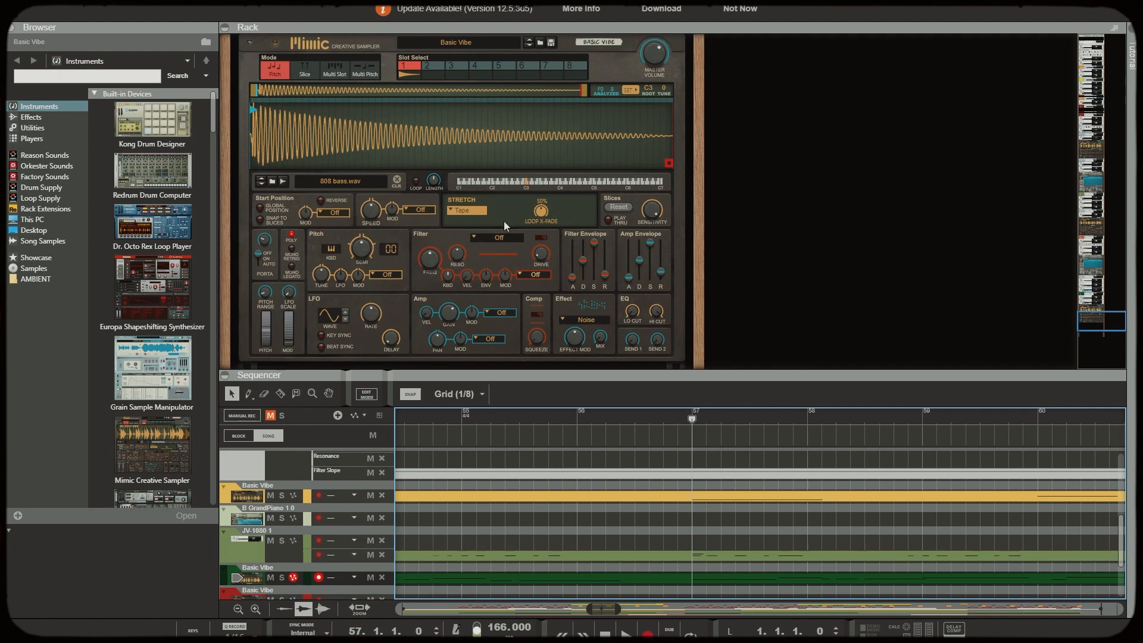
key("space")
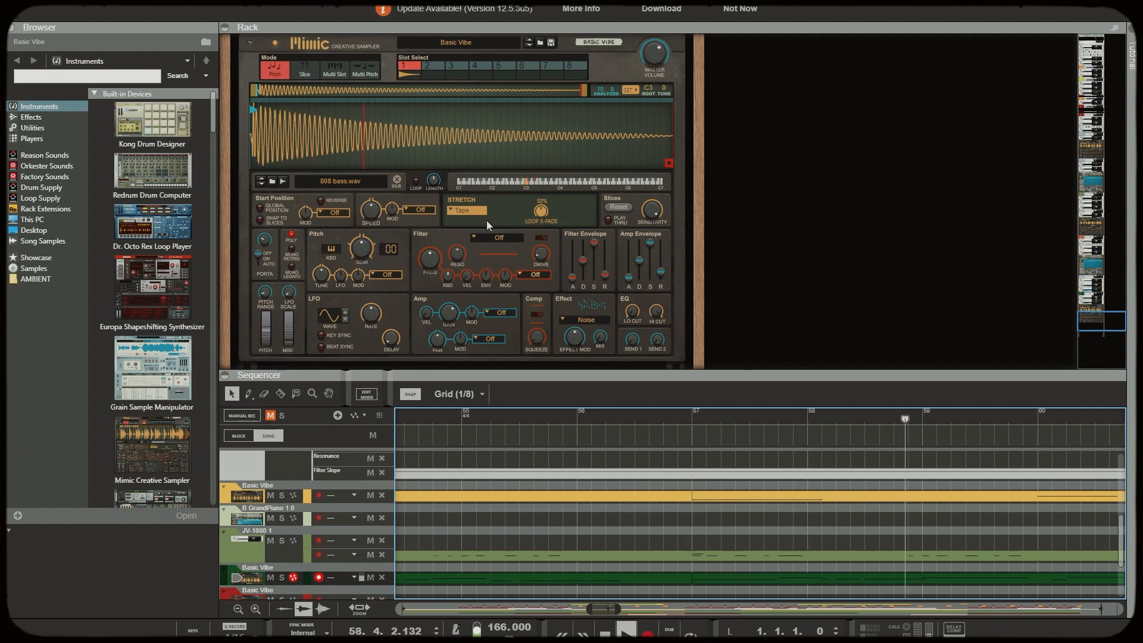
key("space")
Examine the Decimort2 settings on the 808 bass channel and open its FabFilter Pro-Q 3
scroll(487, 220, "up", 5)
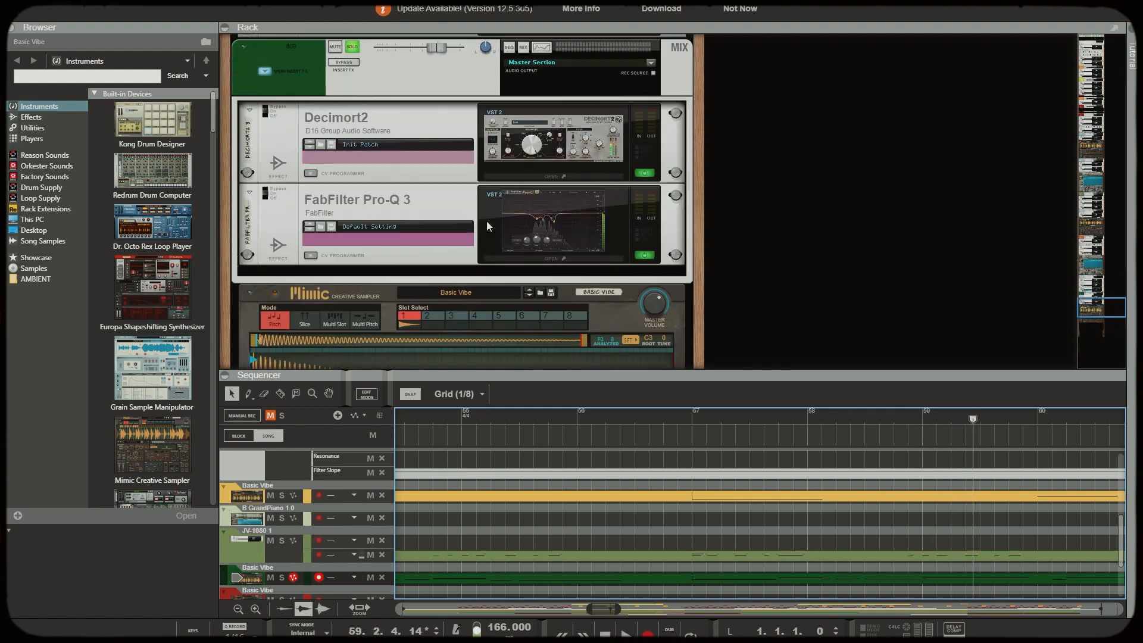
left_click(554, 177)
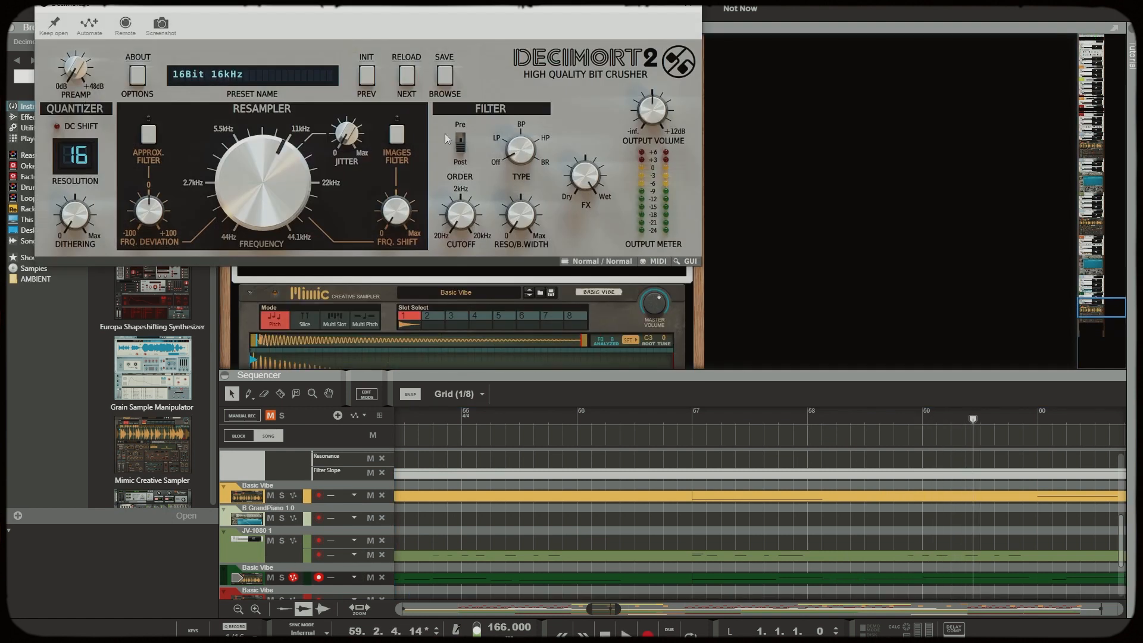
left_click(694, 24)
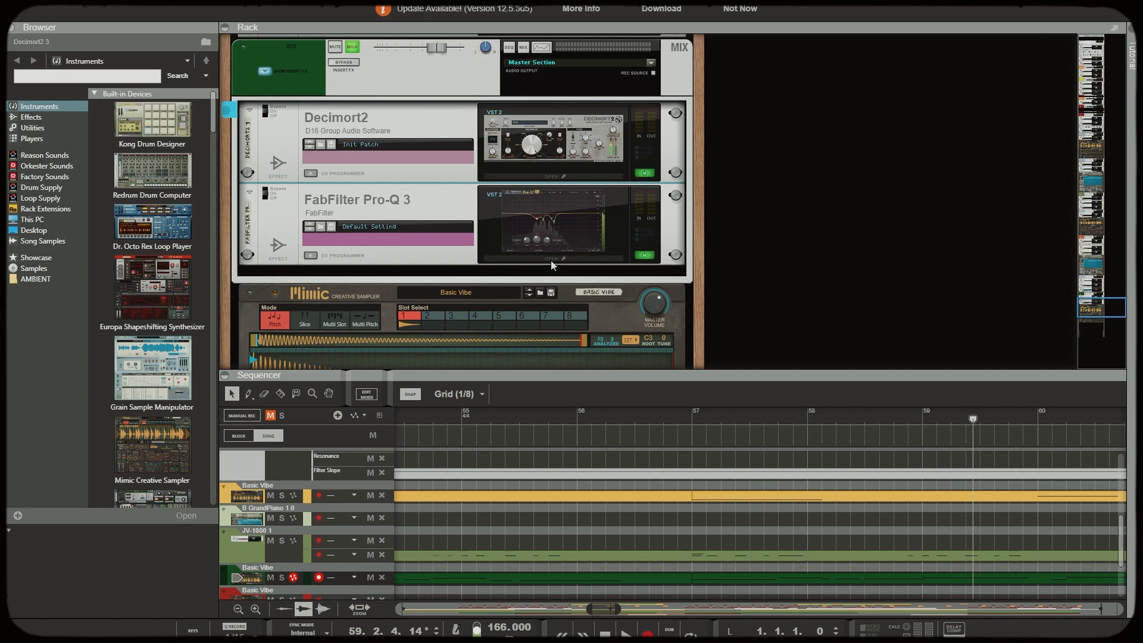
left_click(551, 260)
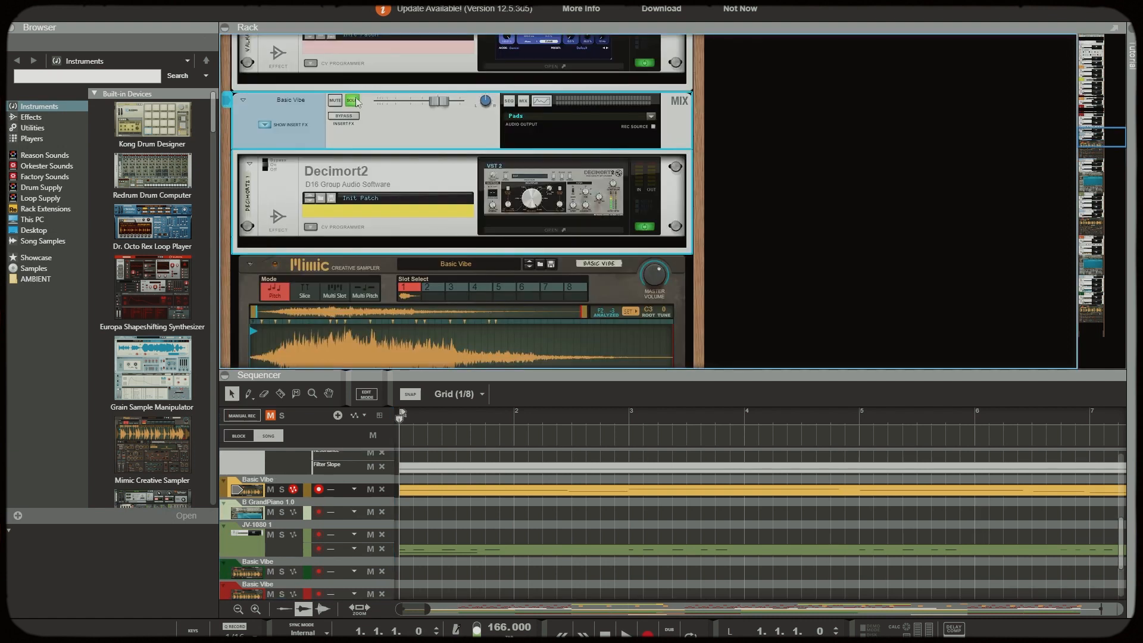
Play the yellow Basic Vibe pad from bar 1 while showing its Decimort2 and Mimic sampler
key("space")
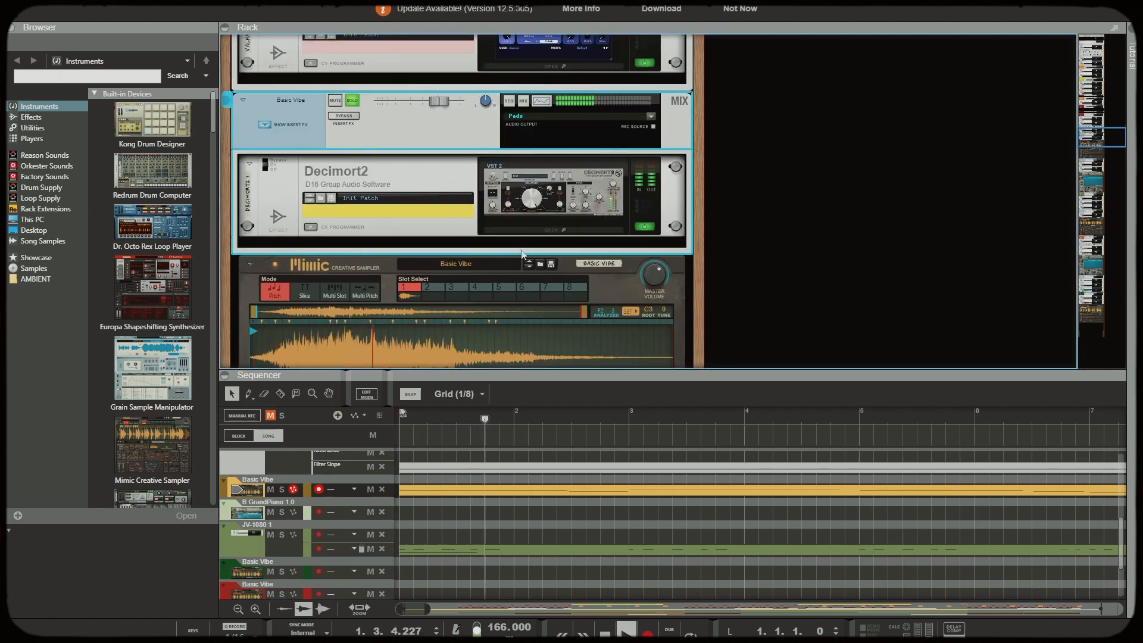
scroll(521, 253, "down", 1)
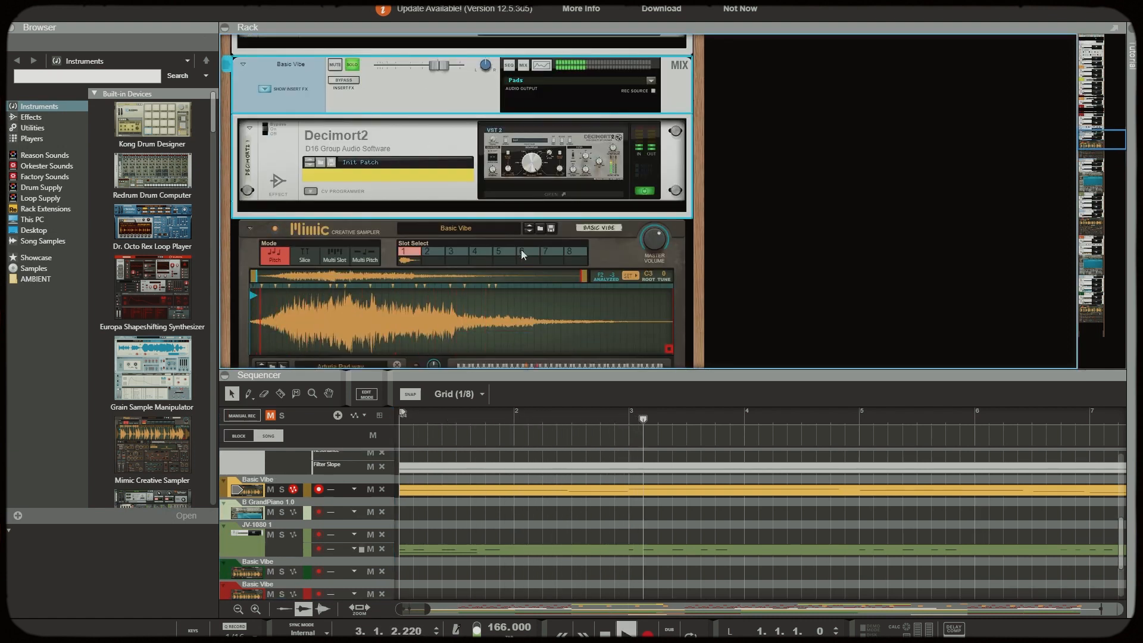
scroll(520, 249, "down", 1)
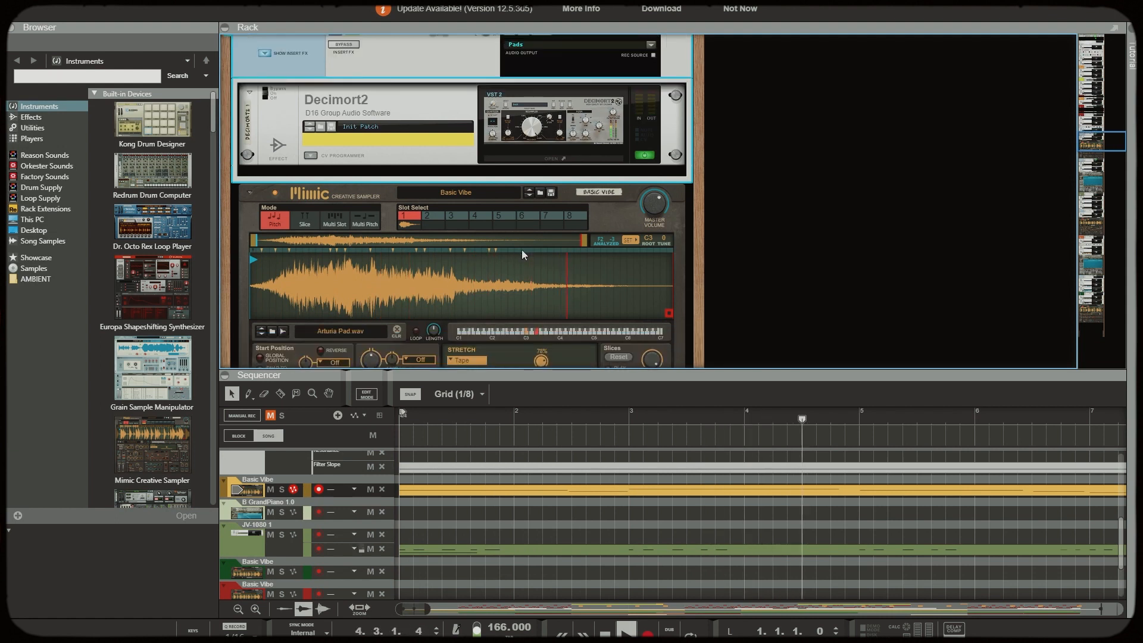
key("space")
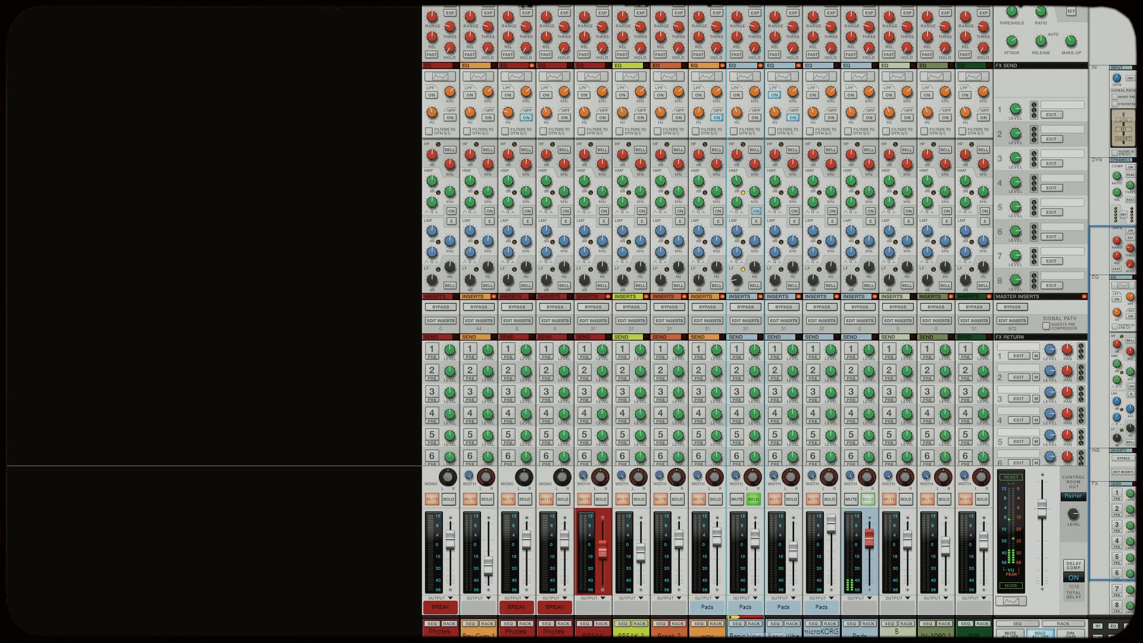
Open the Pads bus channel's inserts and examine its FabFilter Pro-Q 3 curve and ValhallaSupermassive settings
left_click(860, 634)
left_click(859, 320)
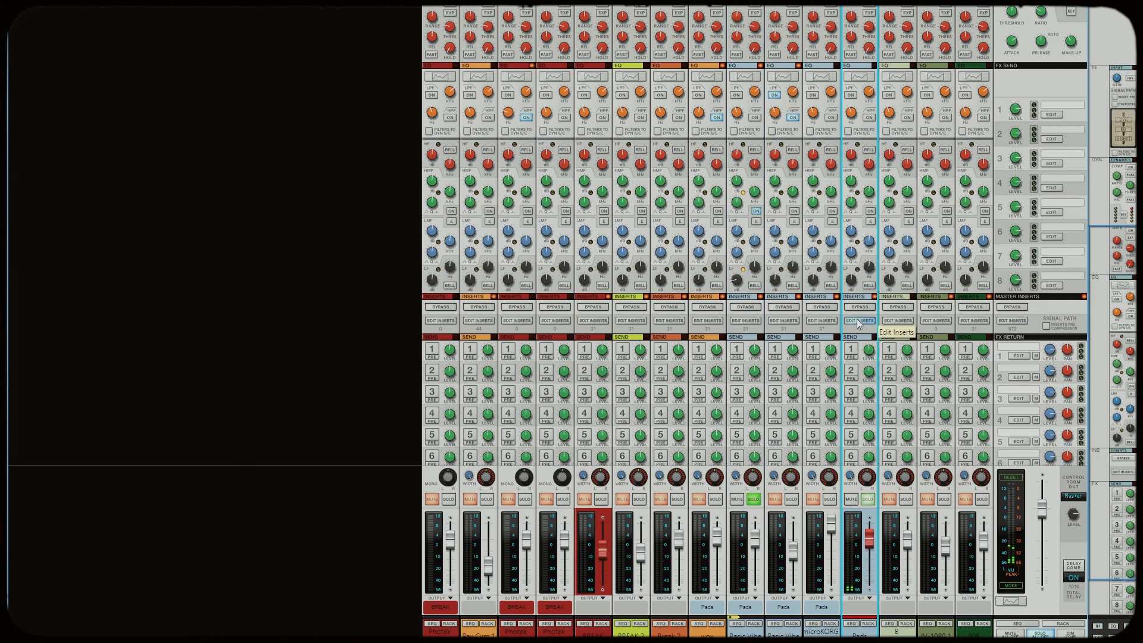
left_click(543, 173)
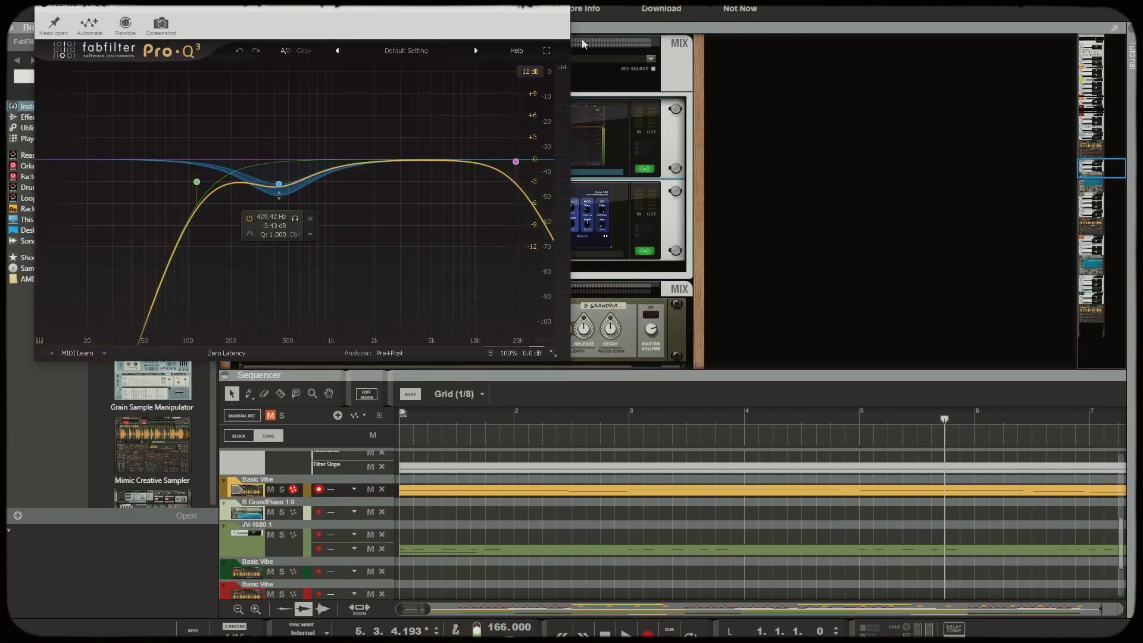
left_click(557, 6)
left_click(551, 259)
left_click(551, 256)
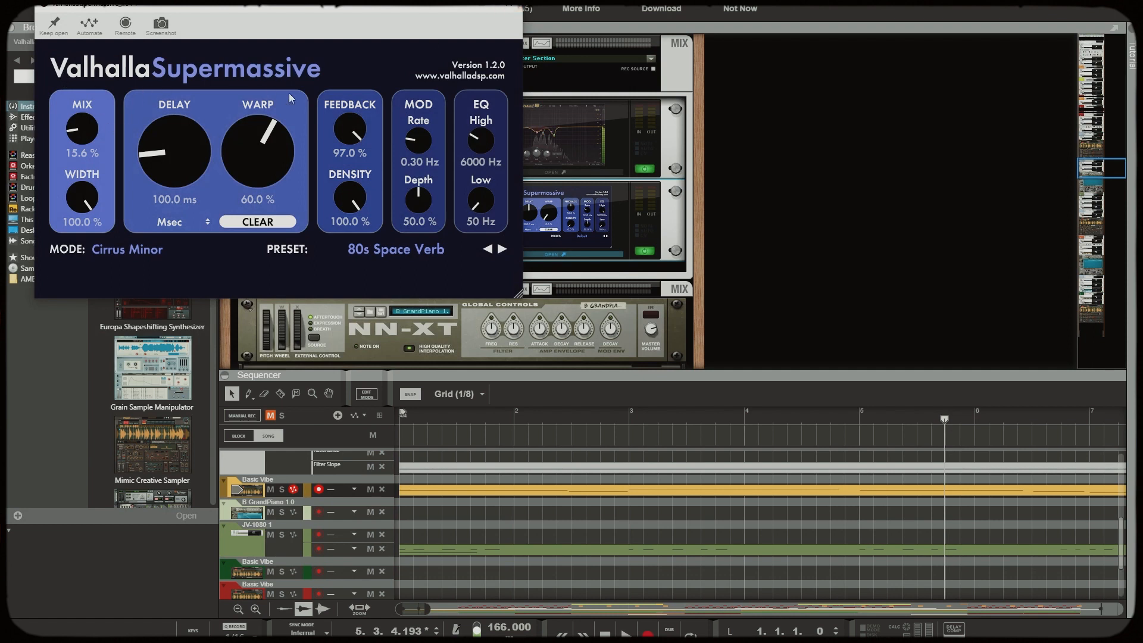
left_click(514, 8)
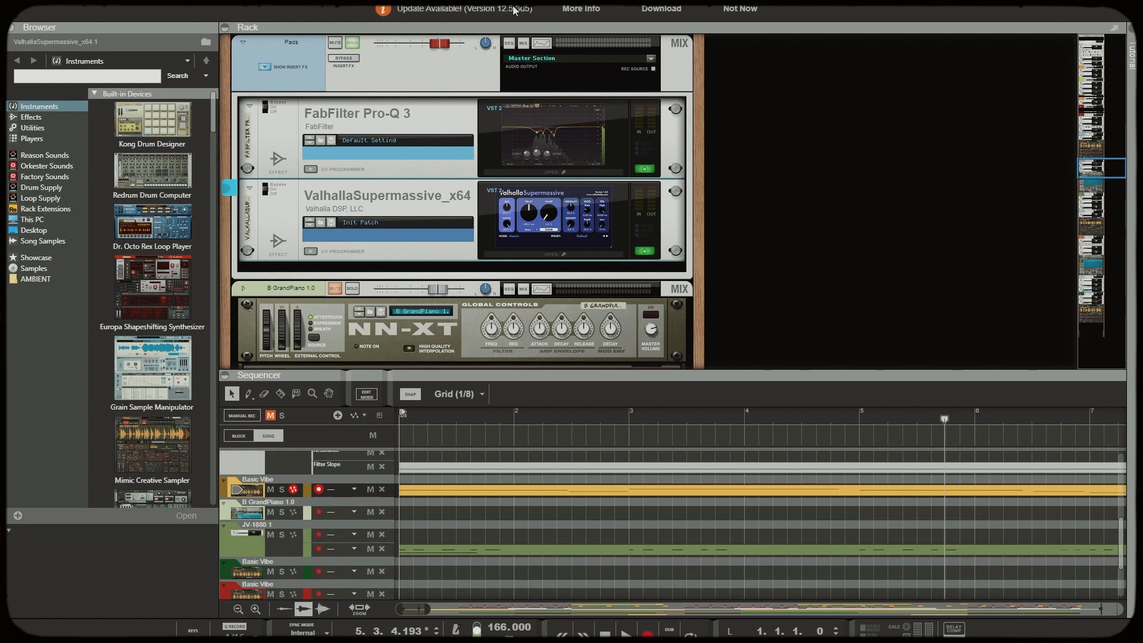
Show the JV-1080 synthesizer and play its track from bar 1
left_click(558, 358)
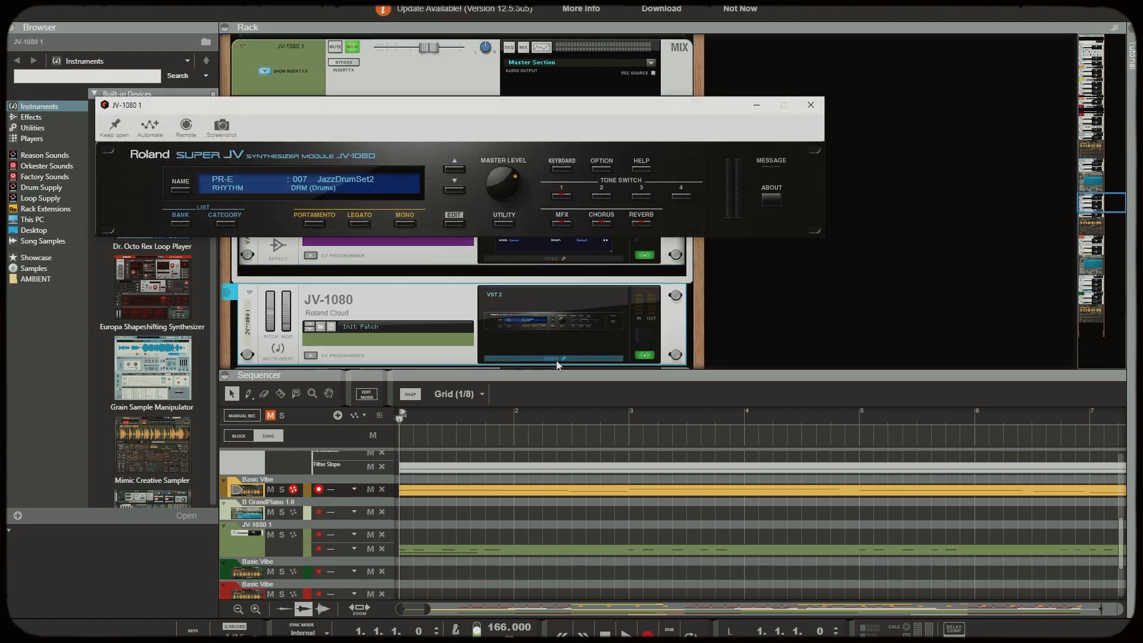
left_click_drag(429, 119, 425, 176)
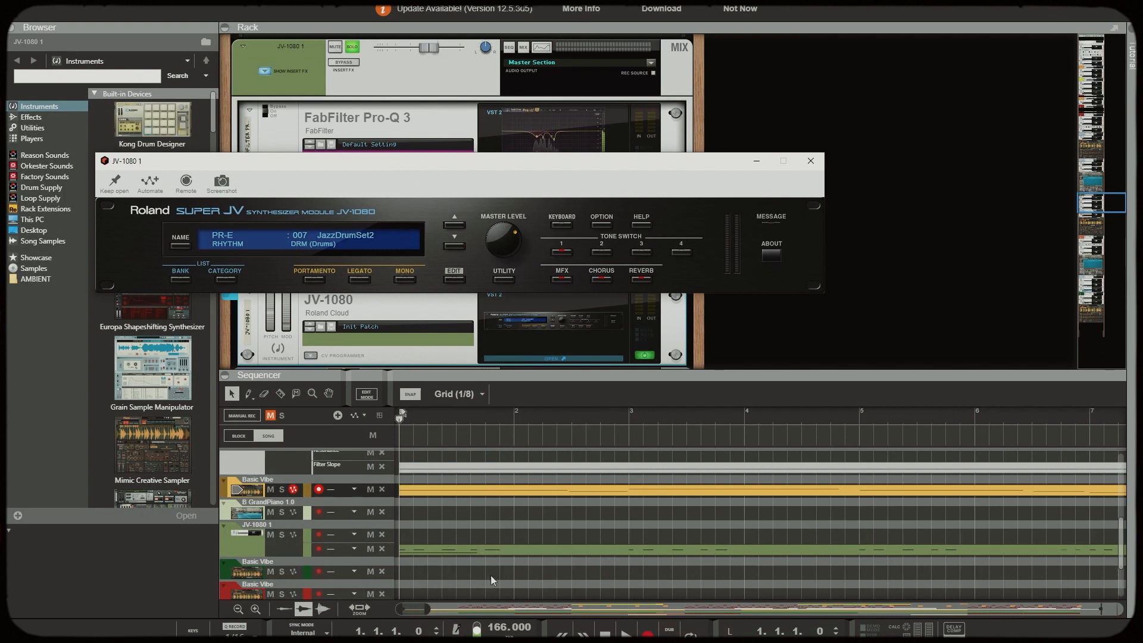
left_click(606, 634)
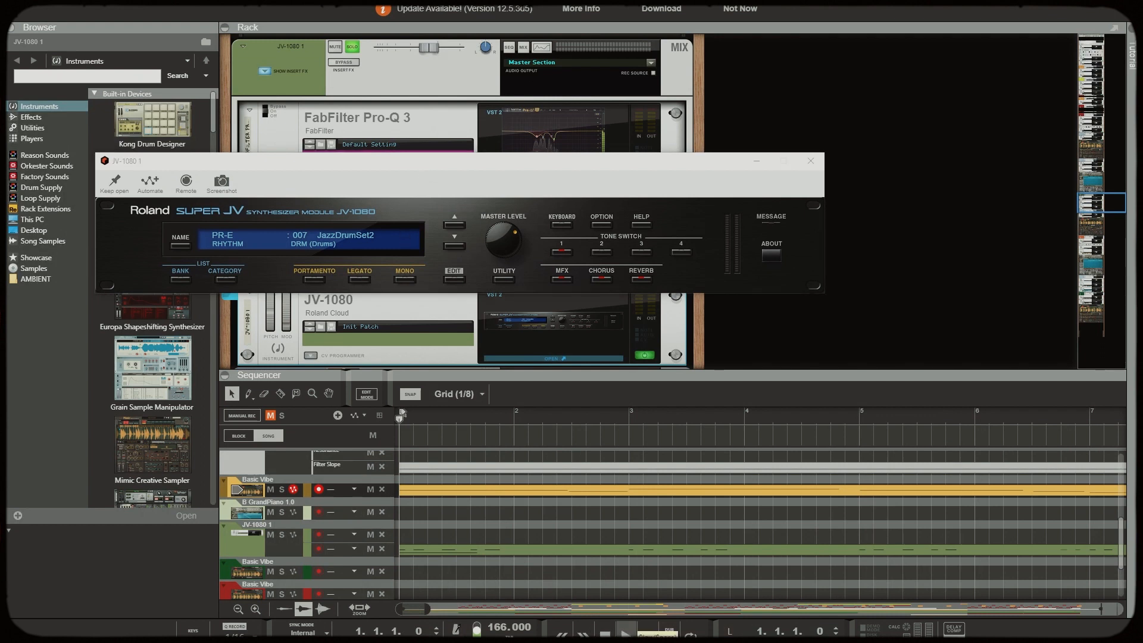
left_click(625, 632)
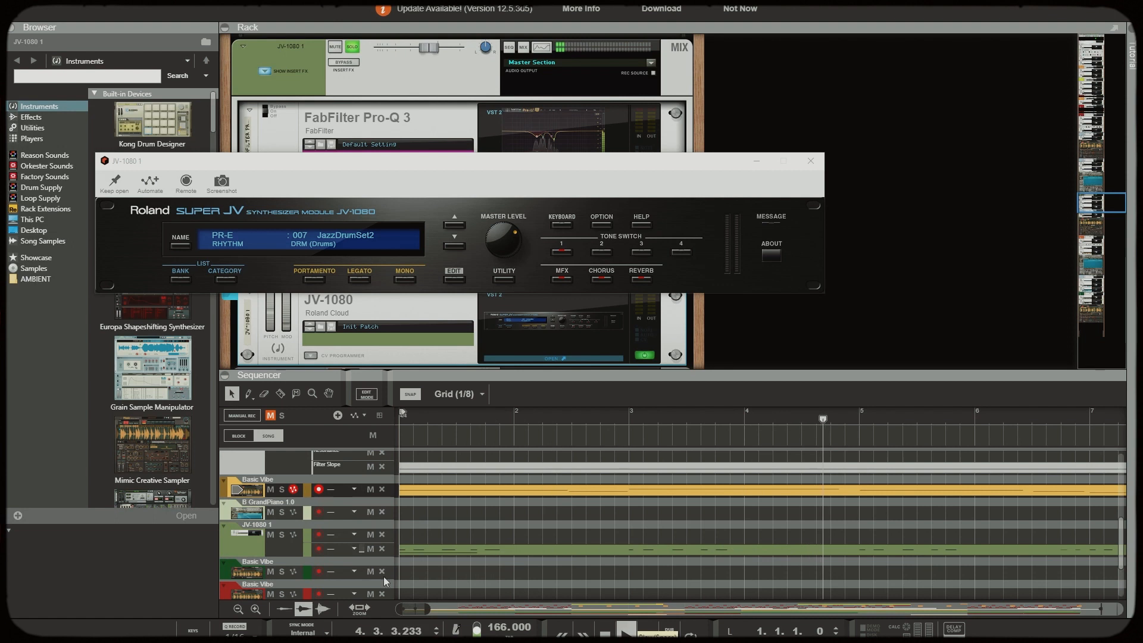
key("space")
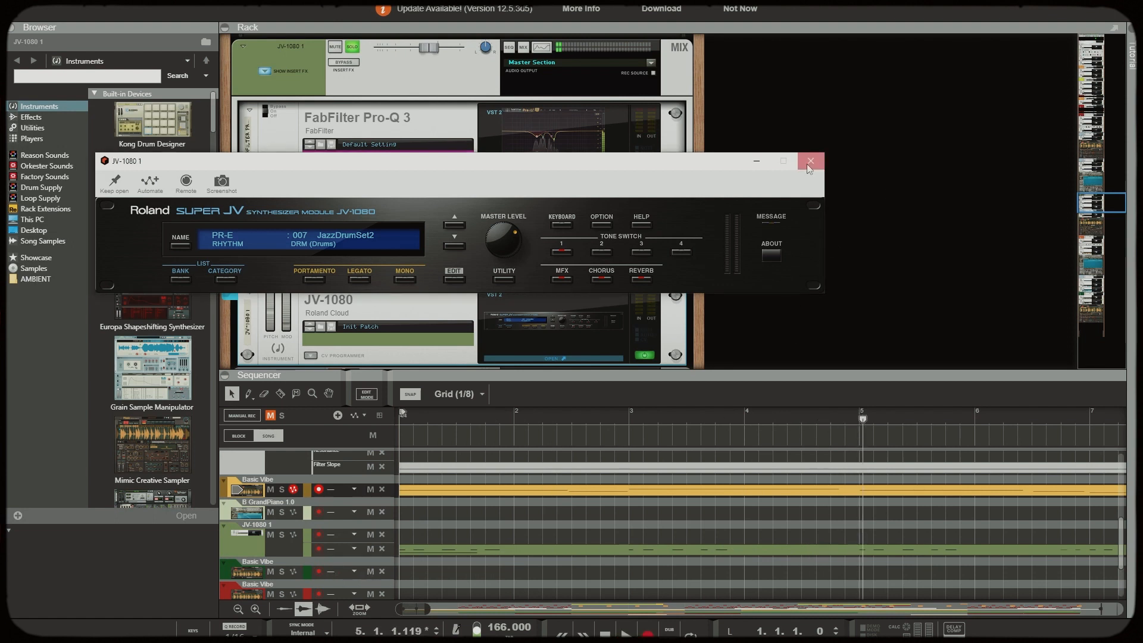
Examine the FabFilter Pro-Q 3 curve on the JV-1080 channel and open its ValhallaSupermassive
left_click(810, 161)
left_click(560, 177)
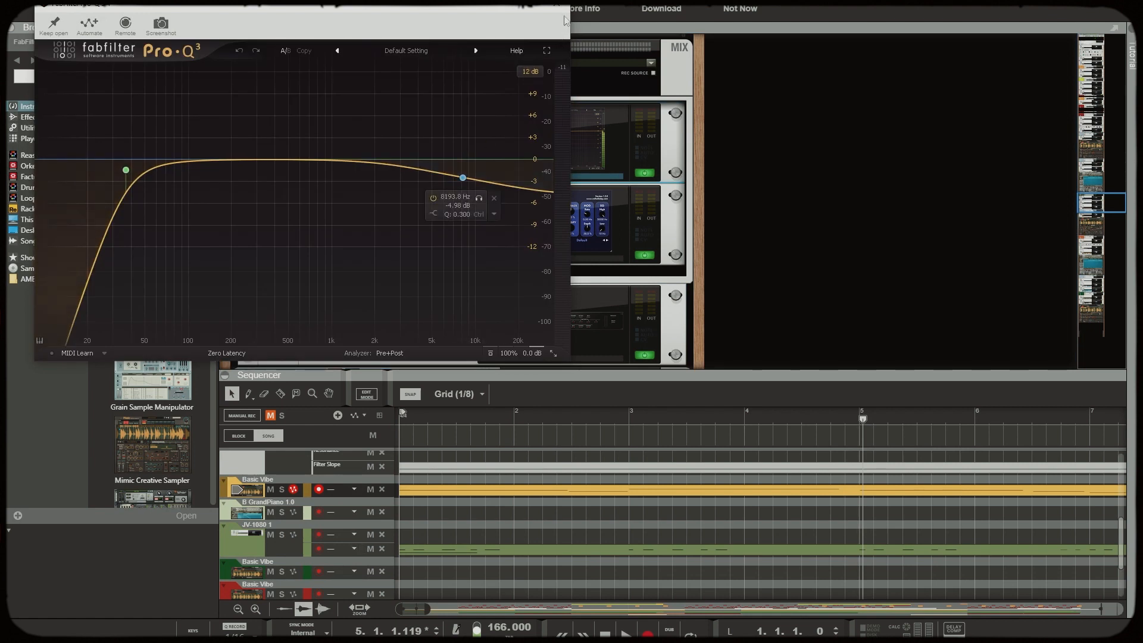
left_click(562, 7)
left_click(549, 258)
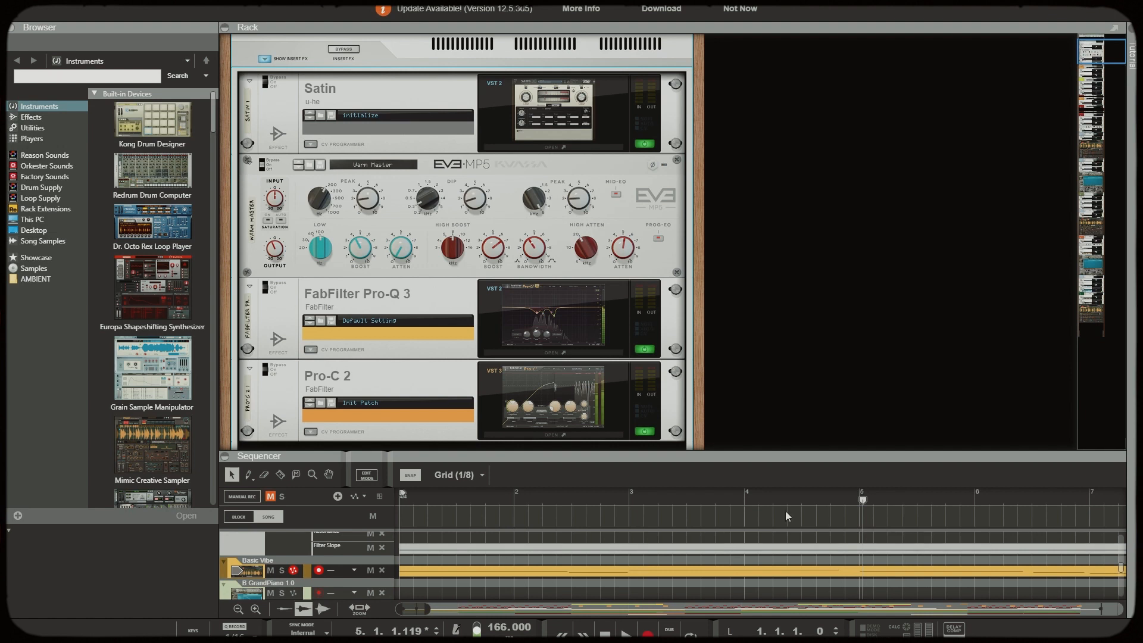
Examine the Satin tape machine on the master section, including its Hiss setting
left_click(557, 148)
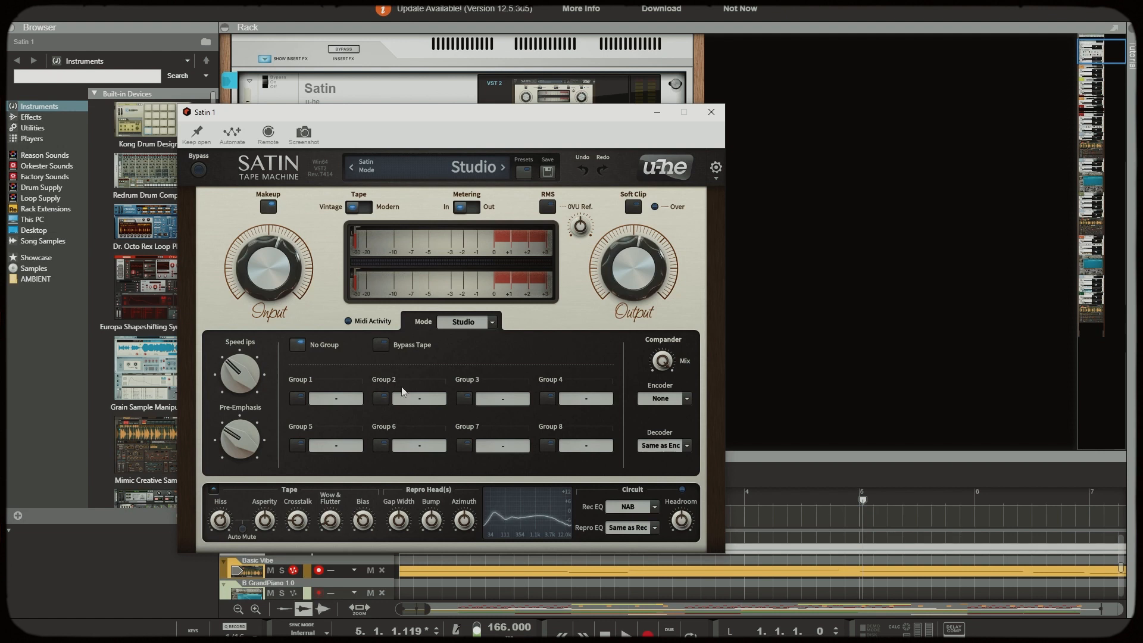
left_click_drag(221, 524, 220, 524)
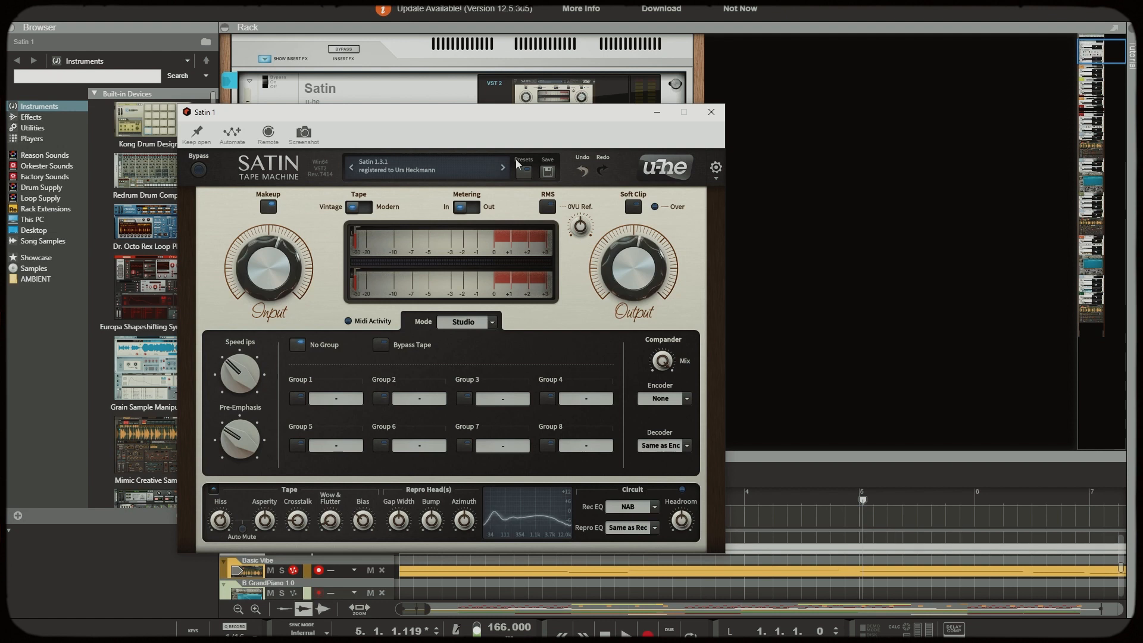
left_click(711, 112)
Choose the Warm Master patch on the master's EVE-MP5 equalizer and examine its knob settings
left_click(478, 170)
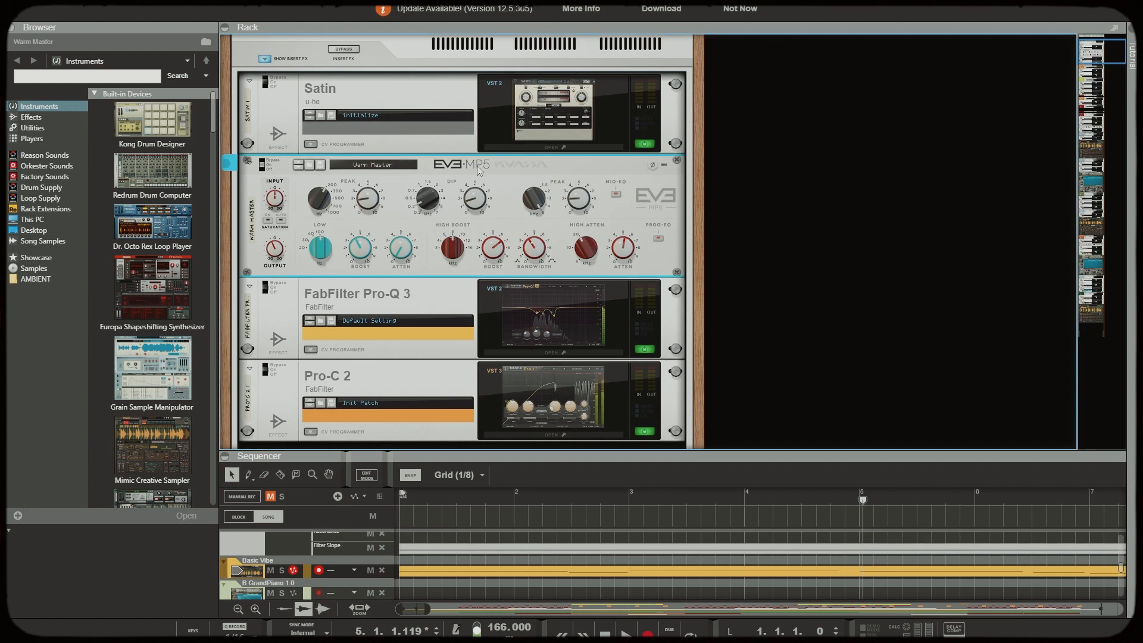
left_click(376, 166)
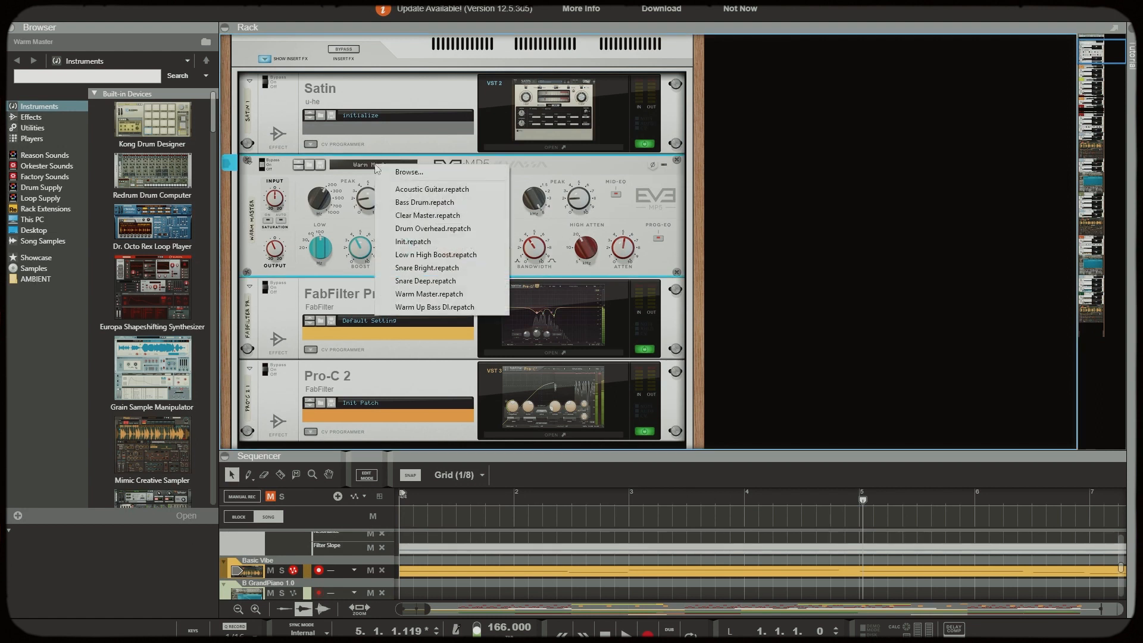
left_click(452, 298)
mouse_move(625, 257)
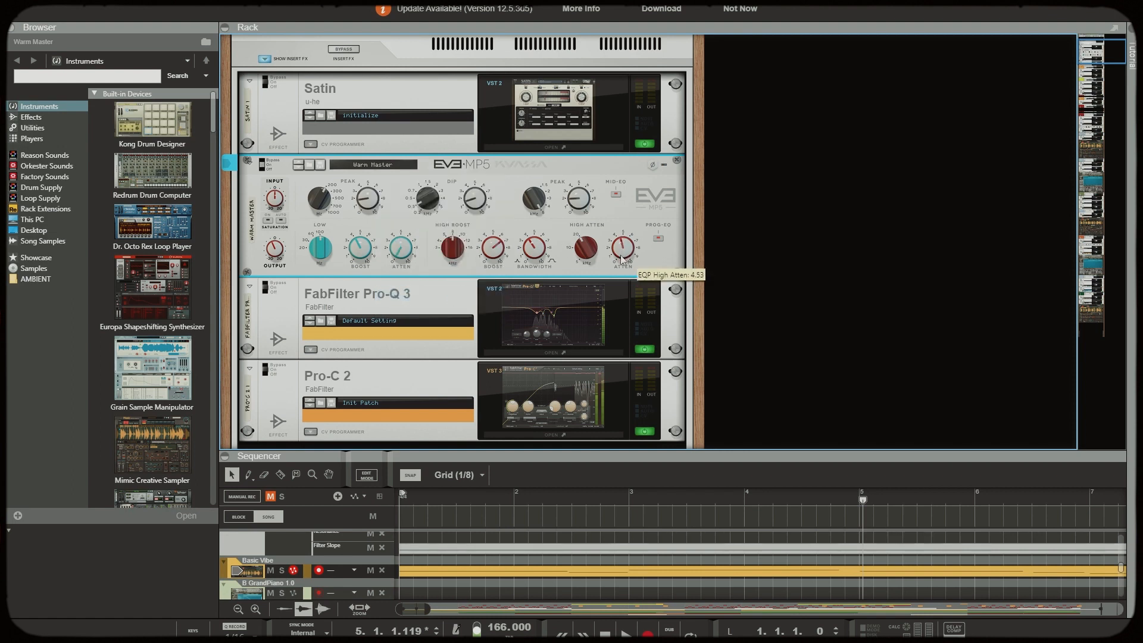
scroll(600, 222, "down", 1)
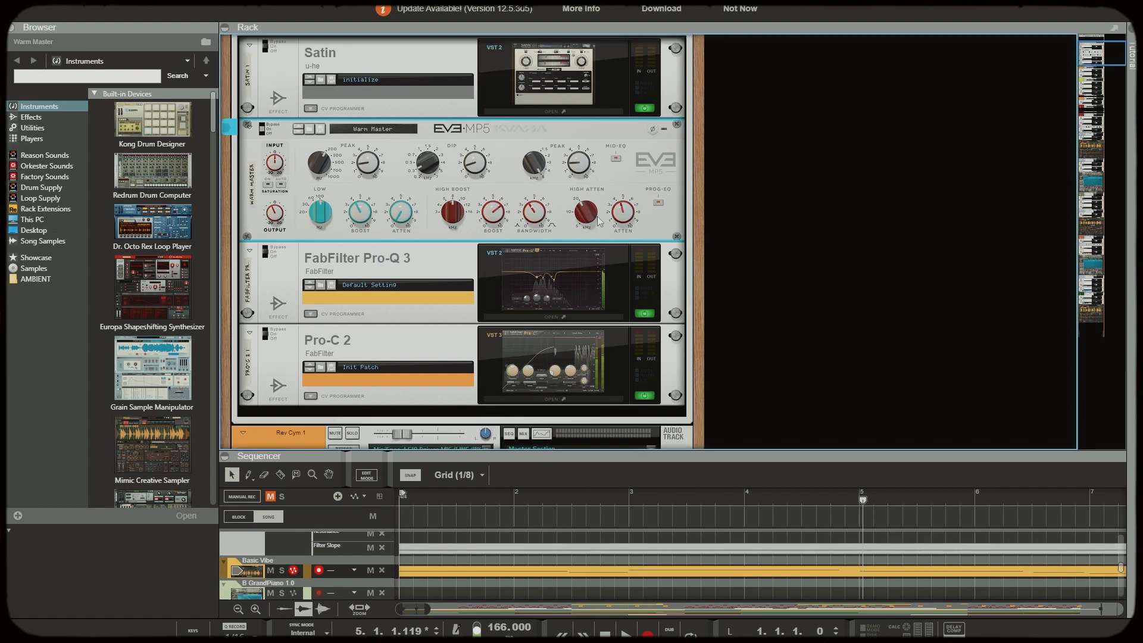
Examine the low cut in the master's FabFilter Pro-Q 3 and the compression and side-chain settings in Pro-C 2
left_click(552, 318)
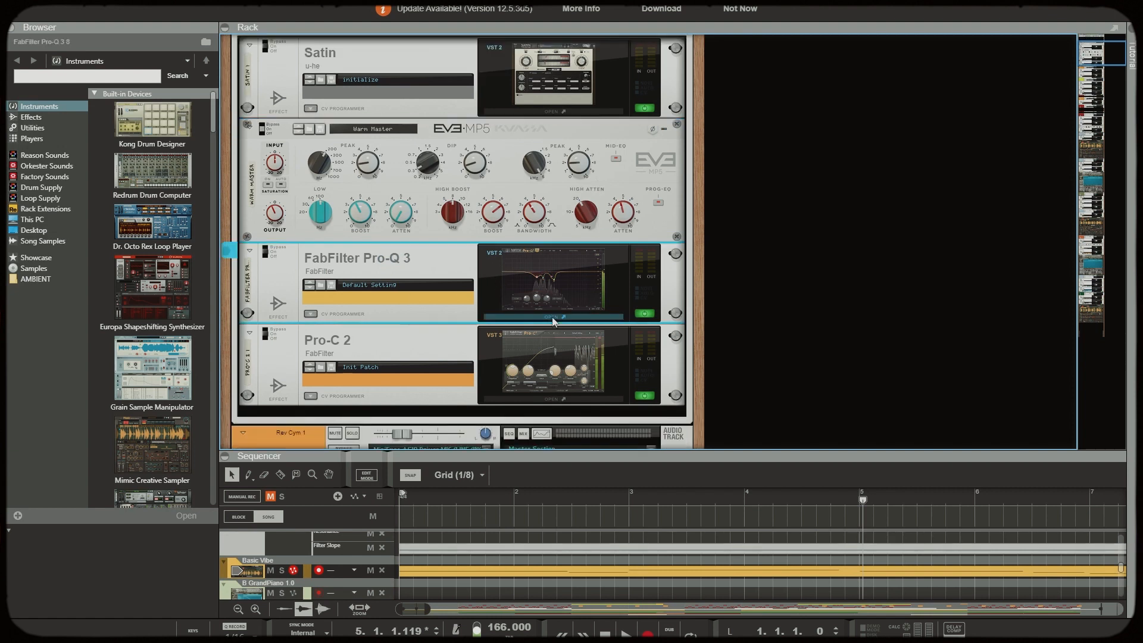
mouse_move(120, 161)
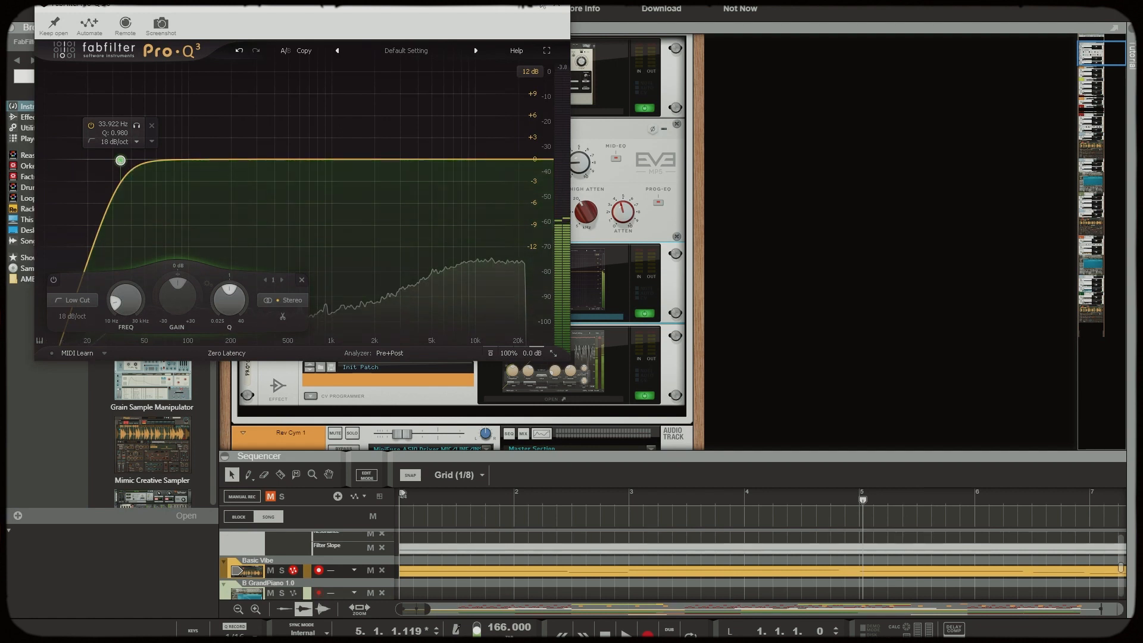
left_click(550, 398)
mouse_move(421, 244)
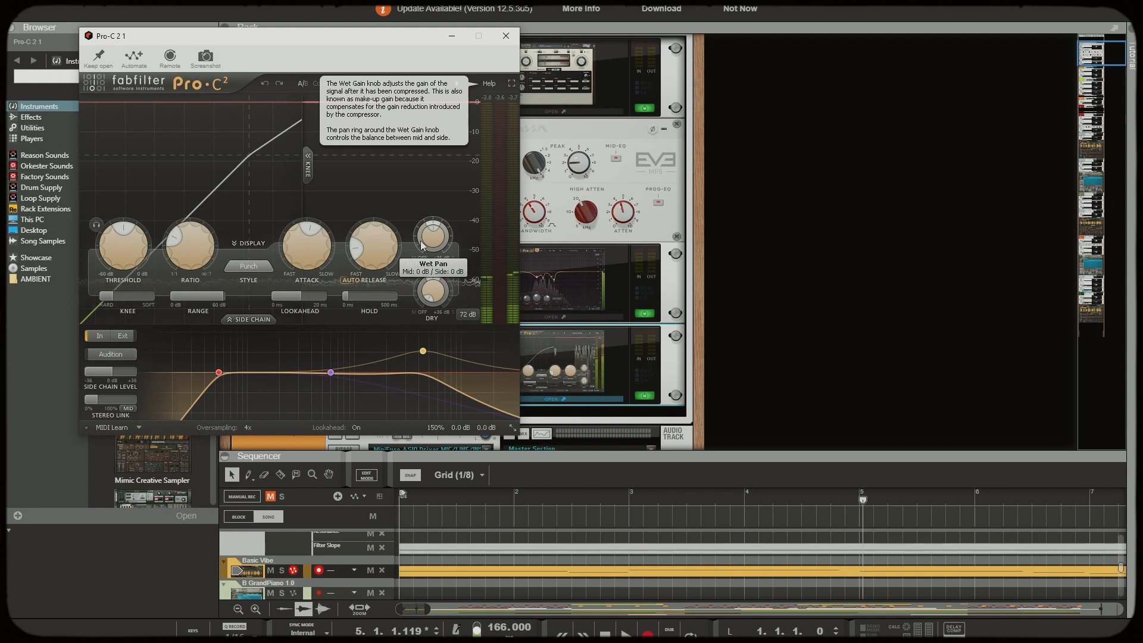
left_click(505, 37)
Play the song from bar 17, comparing the mix with the master insert effects active and bypassed
left_click_drag(677, 433, 673, 279)
scroll(639, 434, "up", 3)
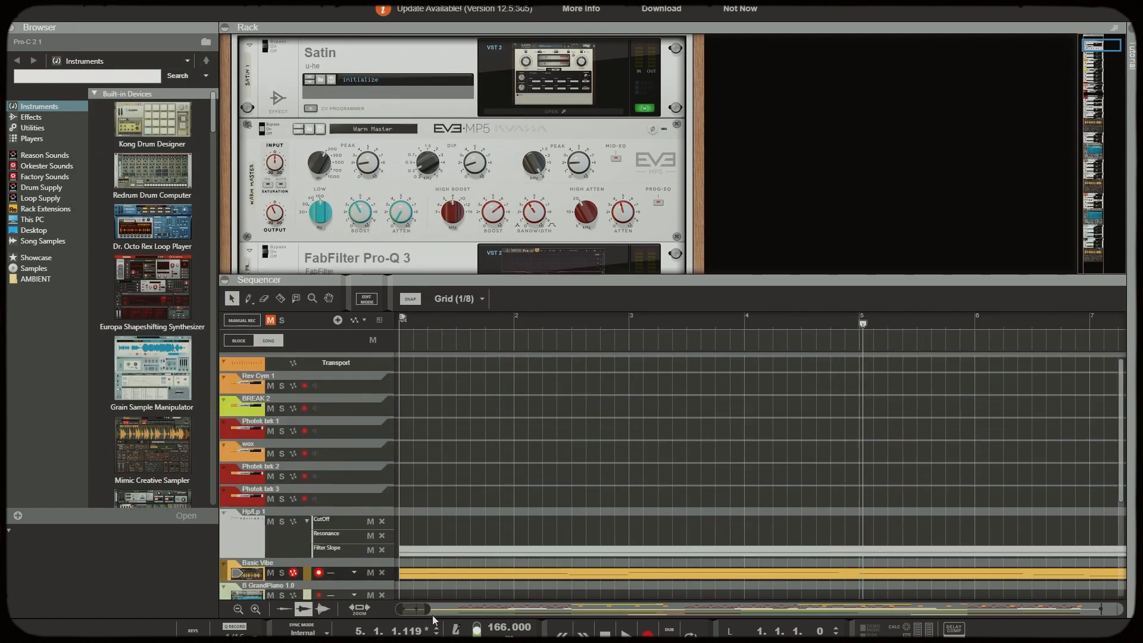
left_click_drag(427, 608, 723, 604)
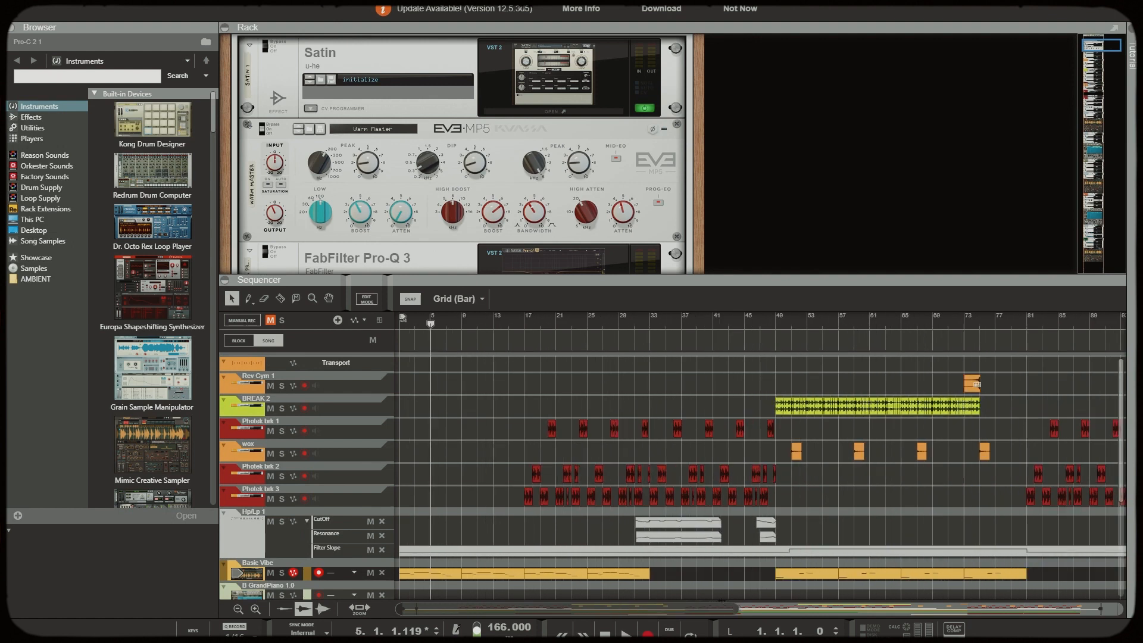
left_click(522, 320)
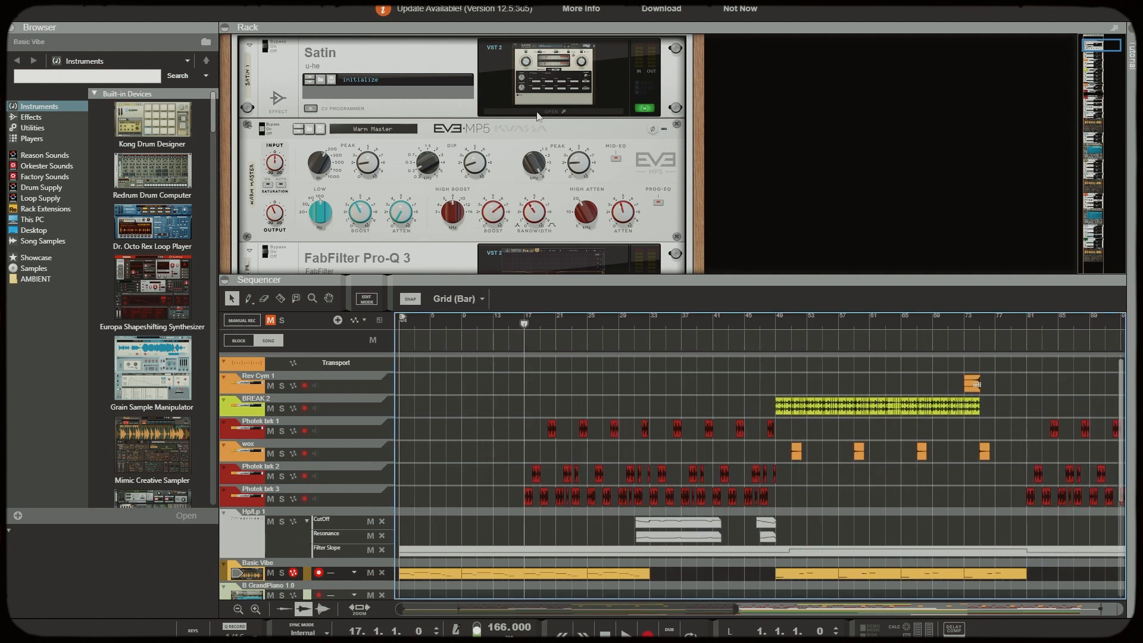
scroll(468, 124, "up", 3)
key("space")
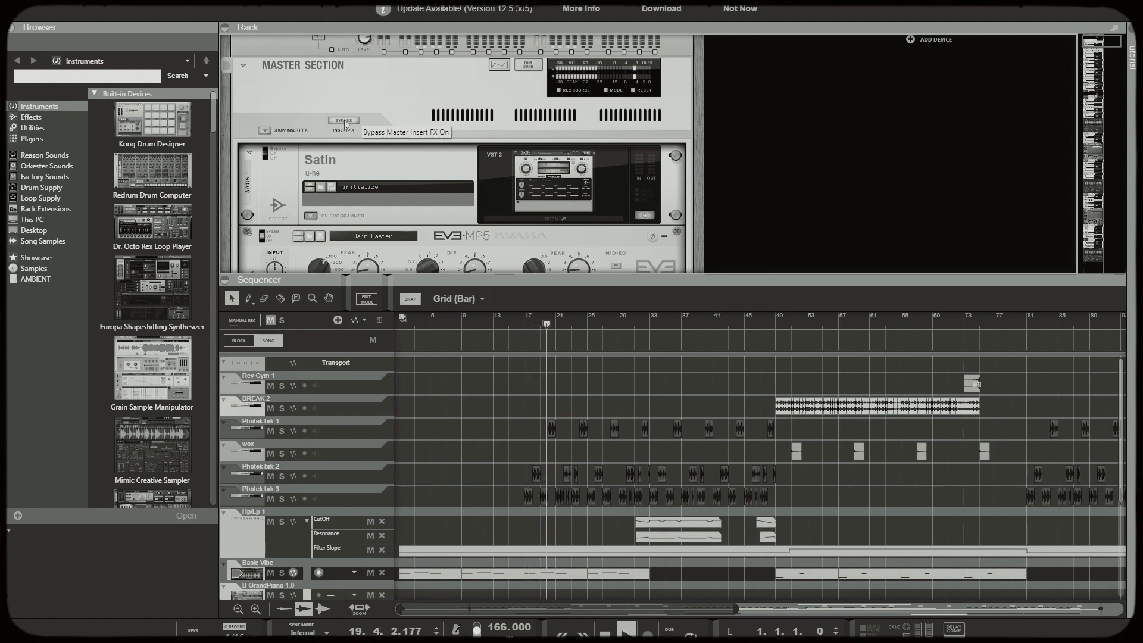
left_click(344, 121)
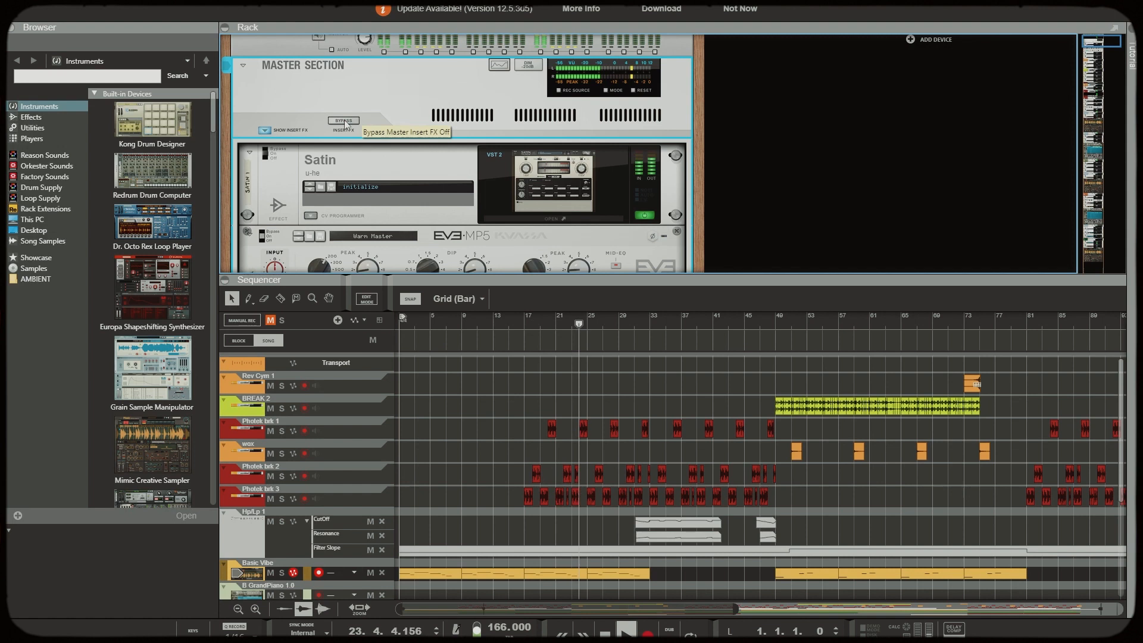
left_click(344, 121)
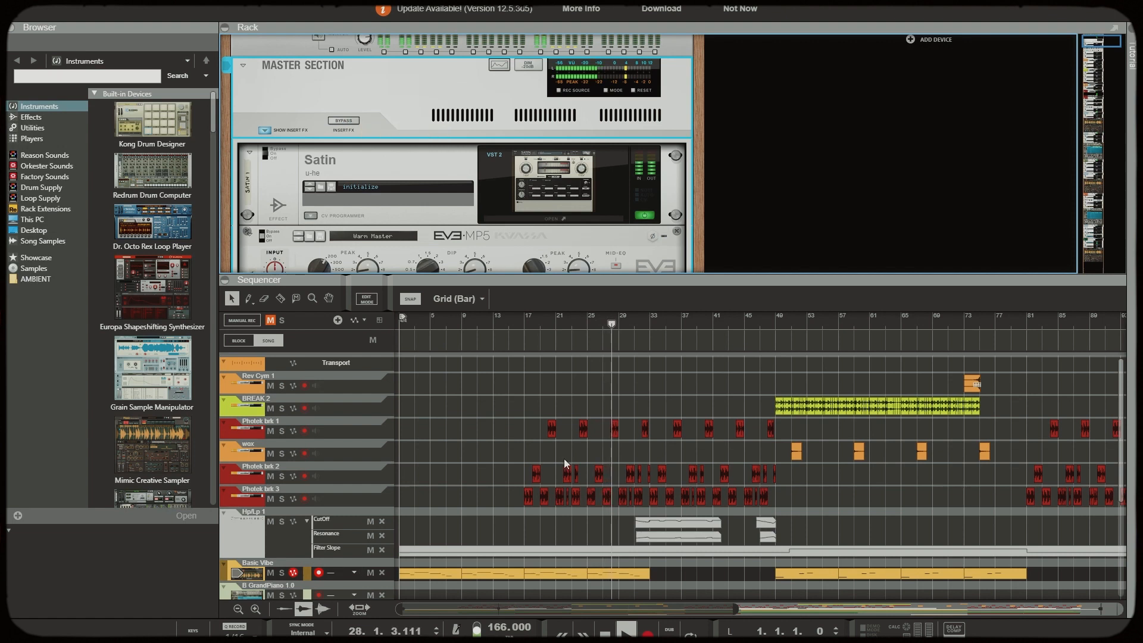
key("space")
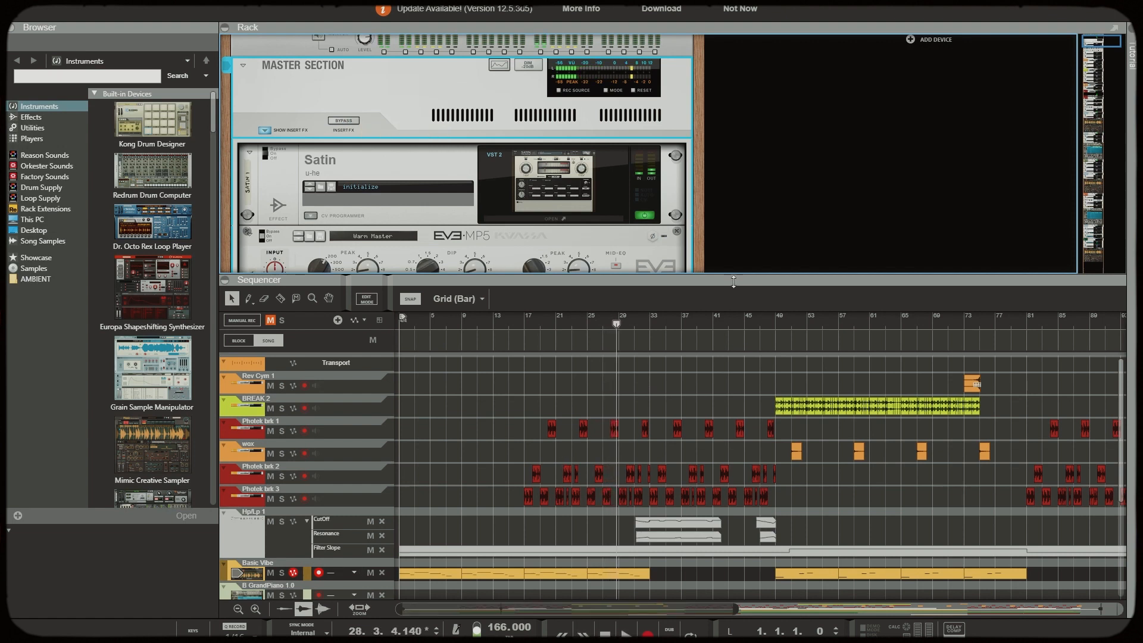
Enlarge the sequencer, fit the whole arrangement in view, and return the song position to bar 1
left_click_drag(724, 274, 724, 179)
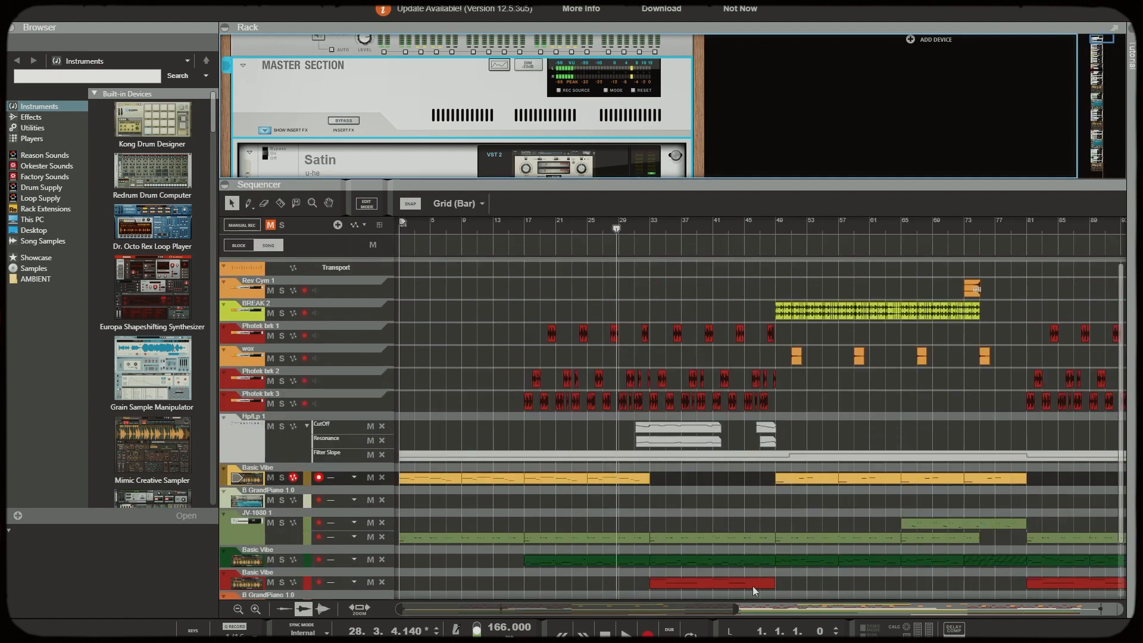
left_click_drag(737, 612, 1026, 585)
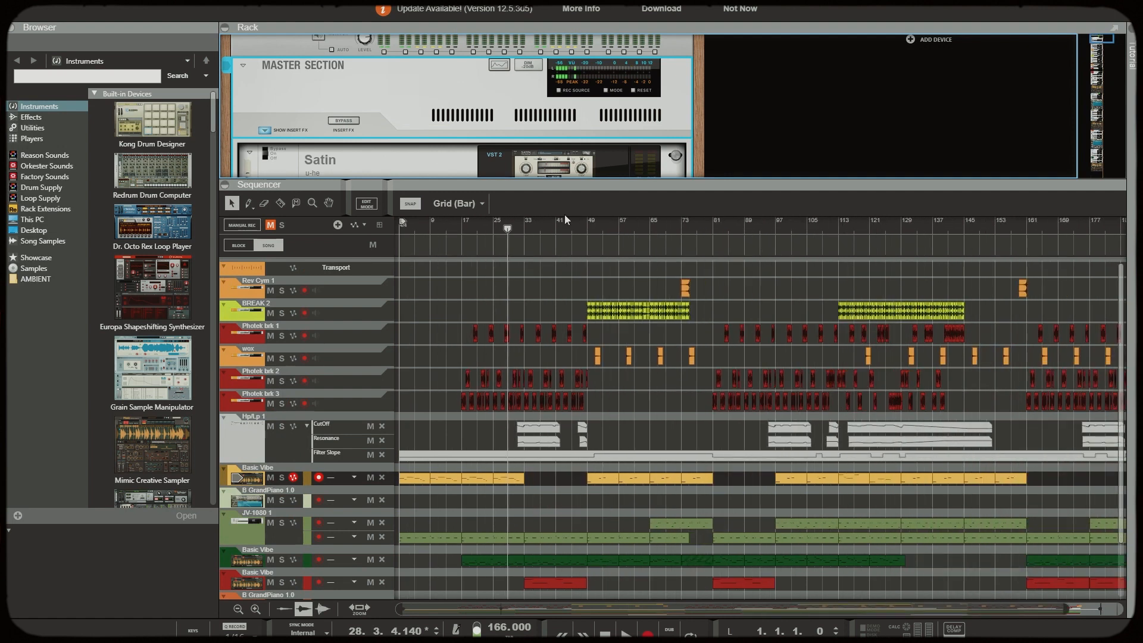
left_click_drag(429, 224, 390, 259)
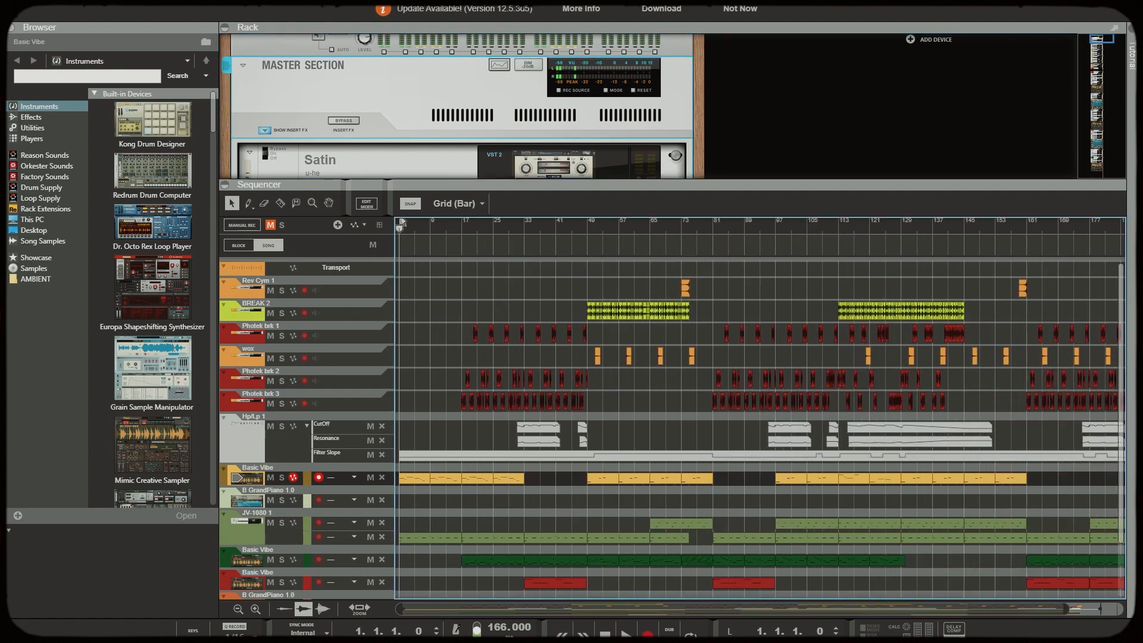
left_click_drag(1067, 610, 1121, 609)
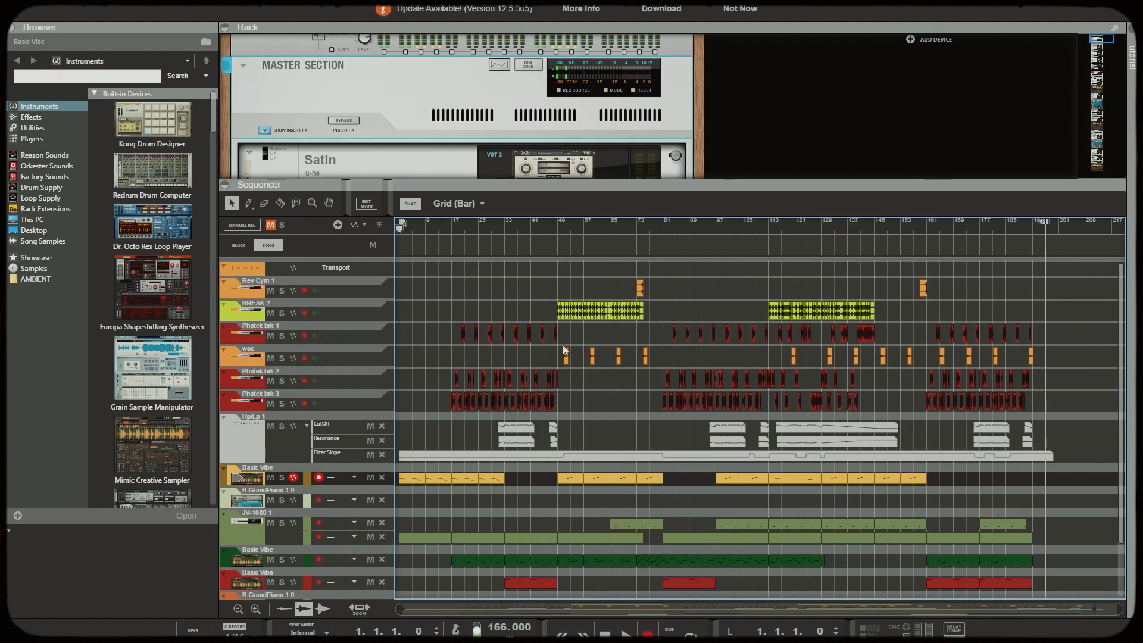
Play the song from bar 1 and follow the opening bars across all the sequencer tracks
key("space")
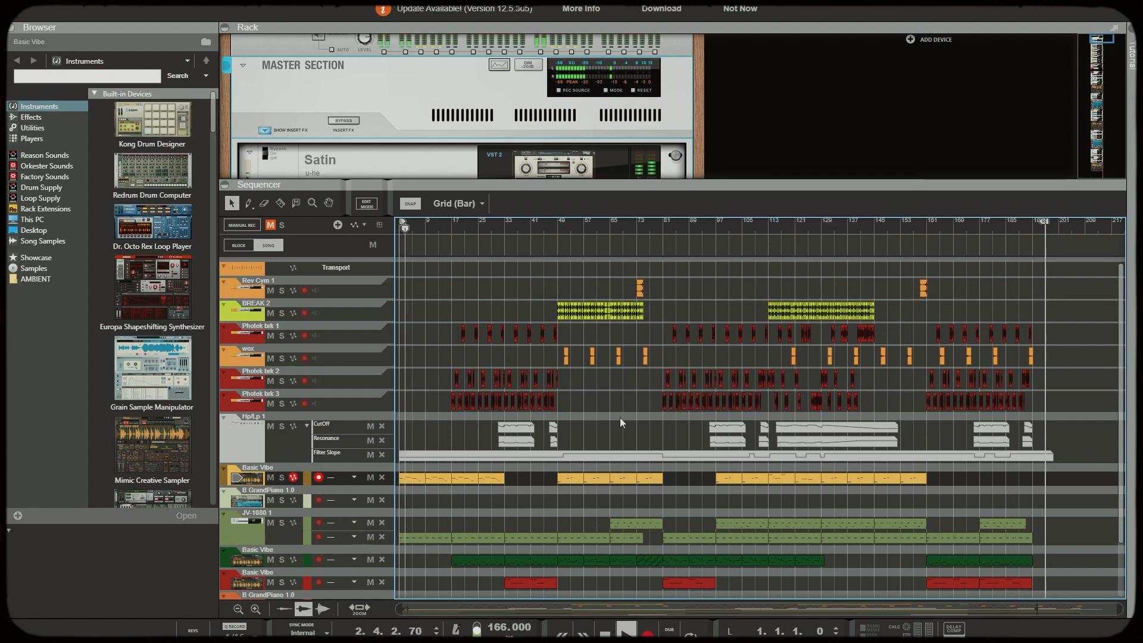
scroll(620, 417, "down", 1)
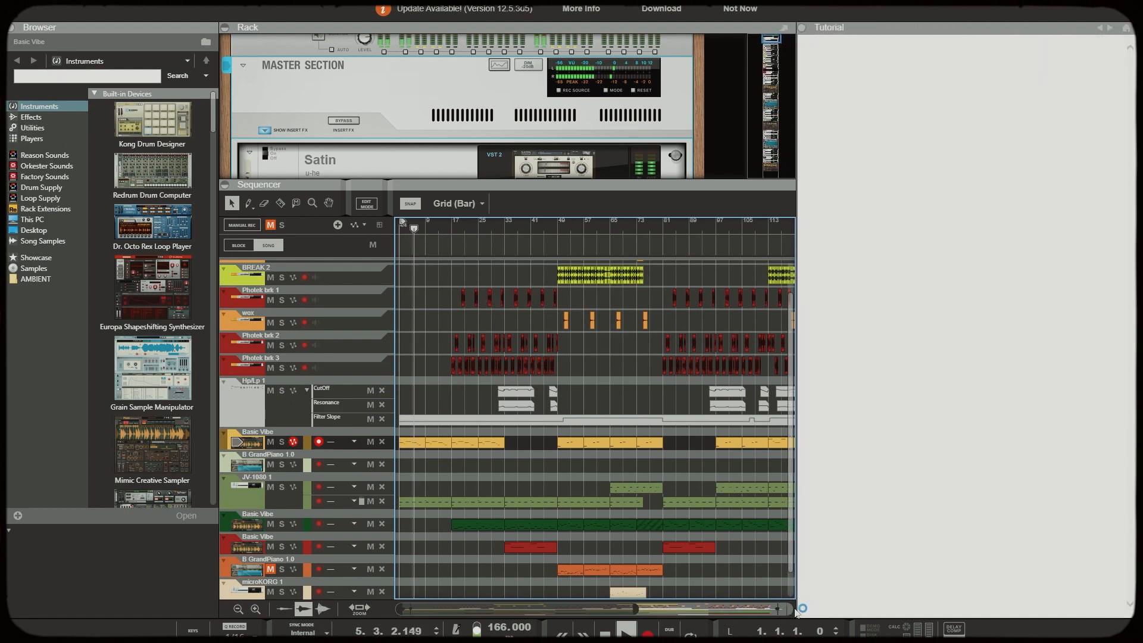
left_click_drag(1120, 609, 619, 608)
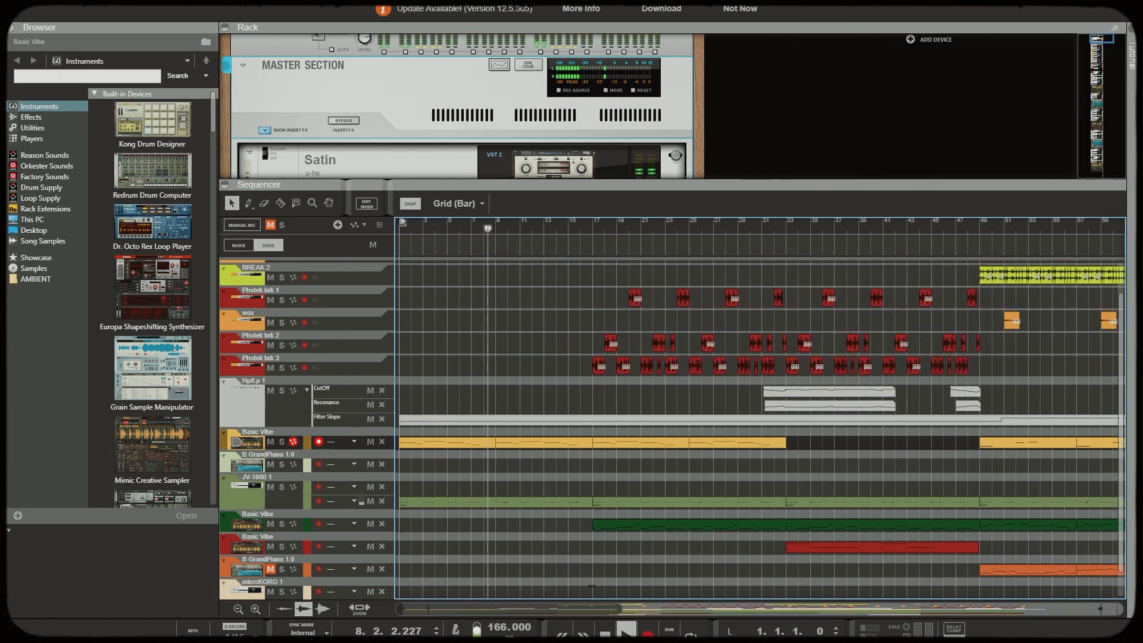
scroll(499, 449, "down", 1)
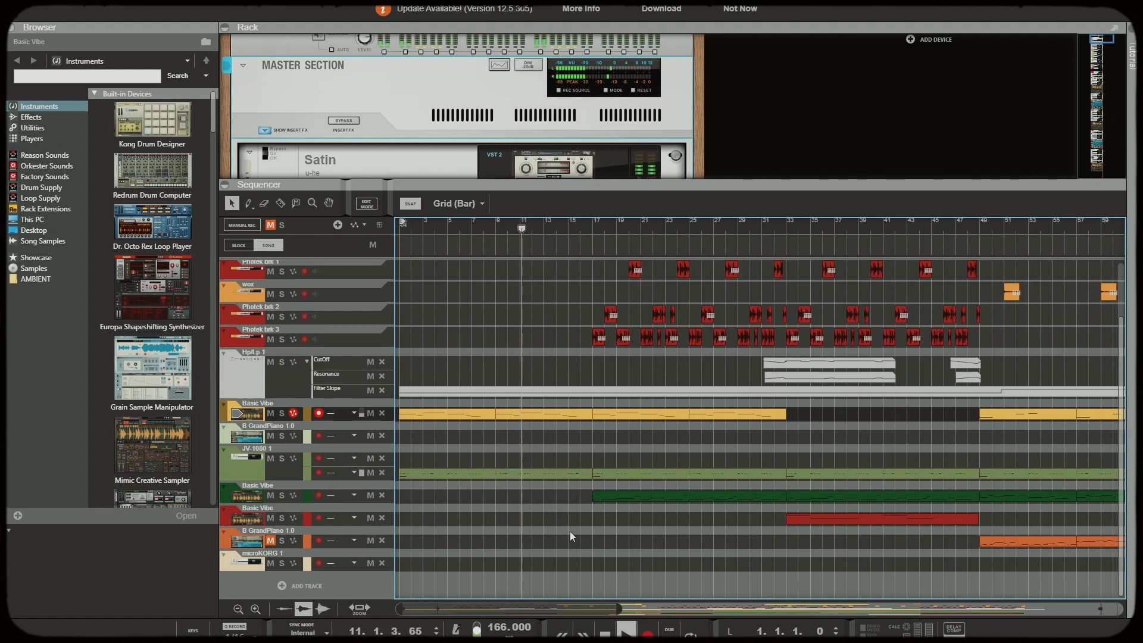
scroll(570, 531, "up", 1)
Focus the sequencer on the Photek break clips between about bars 18 and 45
left_click_drag(620, 609, 523, 613)
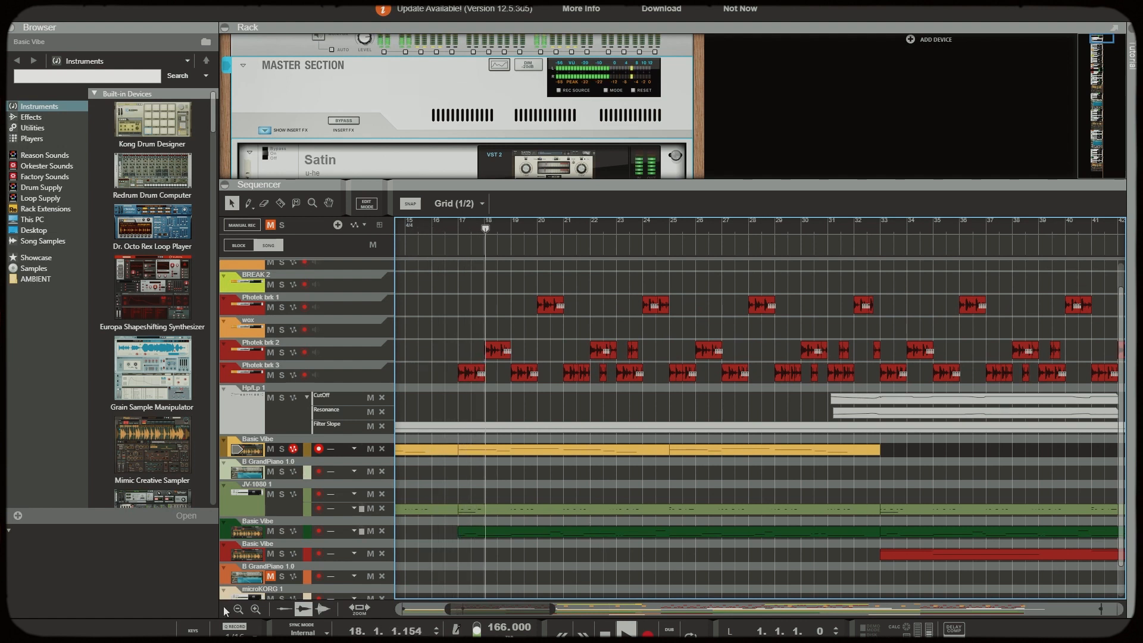
left_click(255, 609)
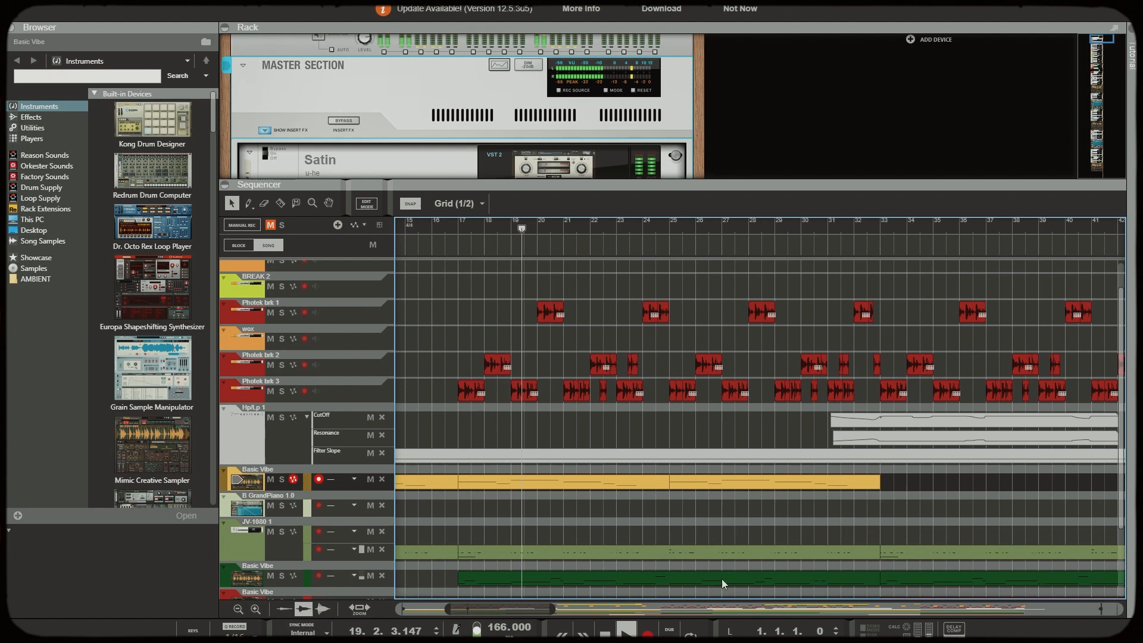
left_click_drag(514, 613, 526, 613)
Select the Photek brk 2 track and examine the BREAK bus effects, including the MagmaSonic filter and ValhallaSupermassive
left_click(342, 363)
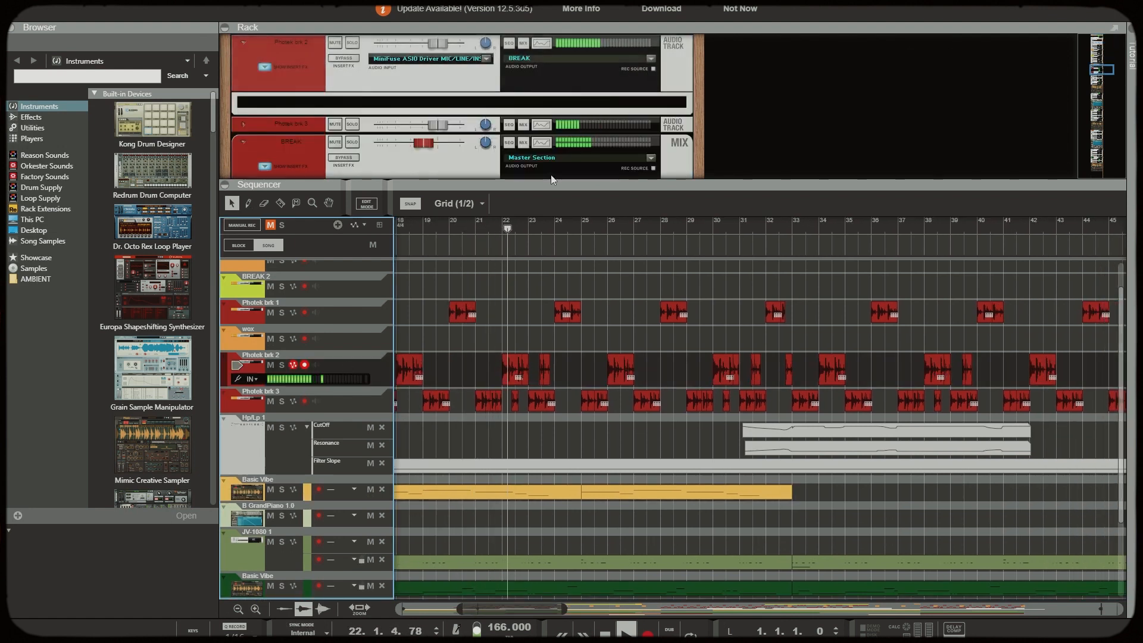
left_click_drag(543, 182, 539, 318)
scroll(507, 219, "down", 5)
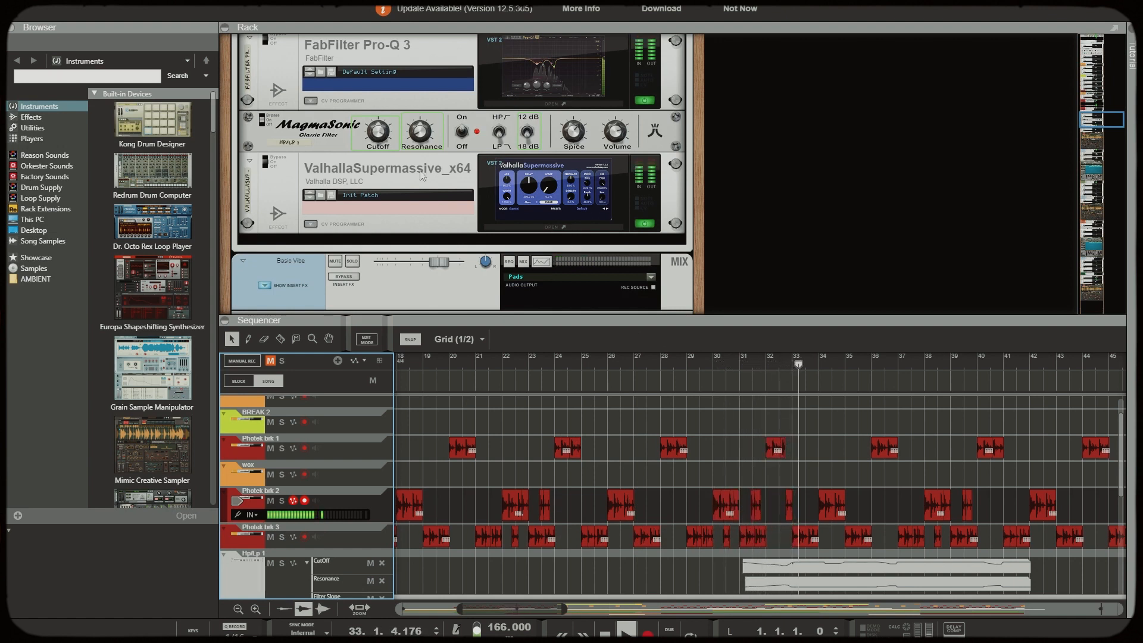
left_click_drag(784, 324, 784, 230)
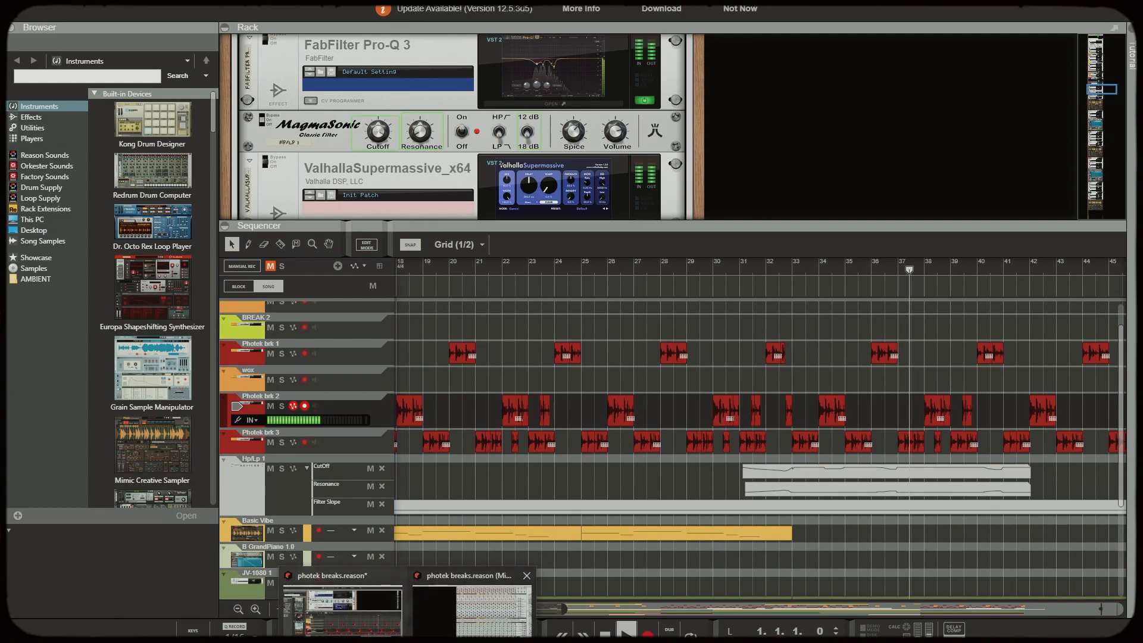
Check the channel levels in the mixer window, and return to the sequencer to follow the BREAK 2 section from bar 49
left_click(497, 569)
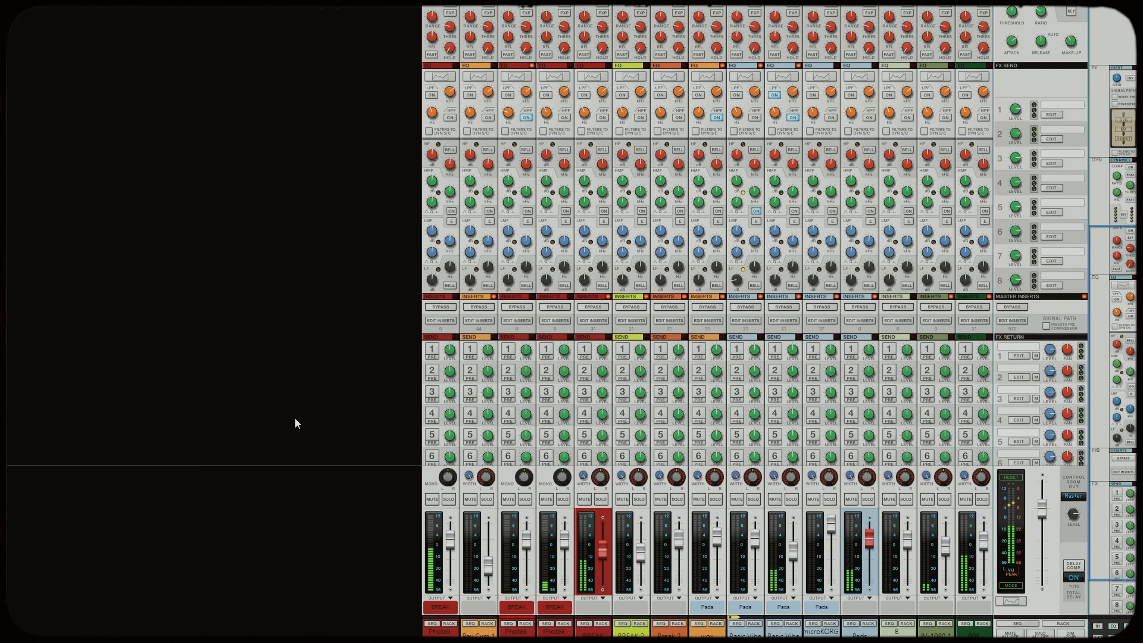
mouse_move(409, 641)
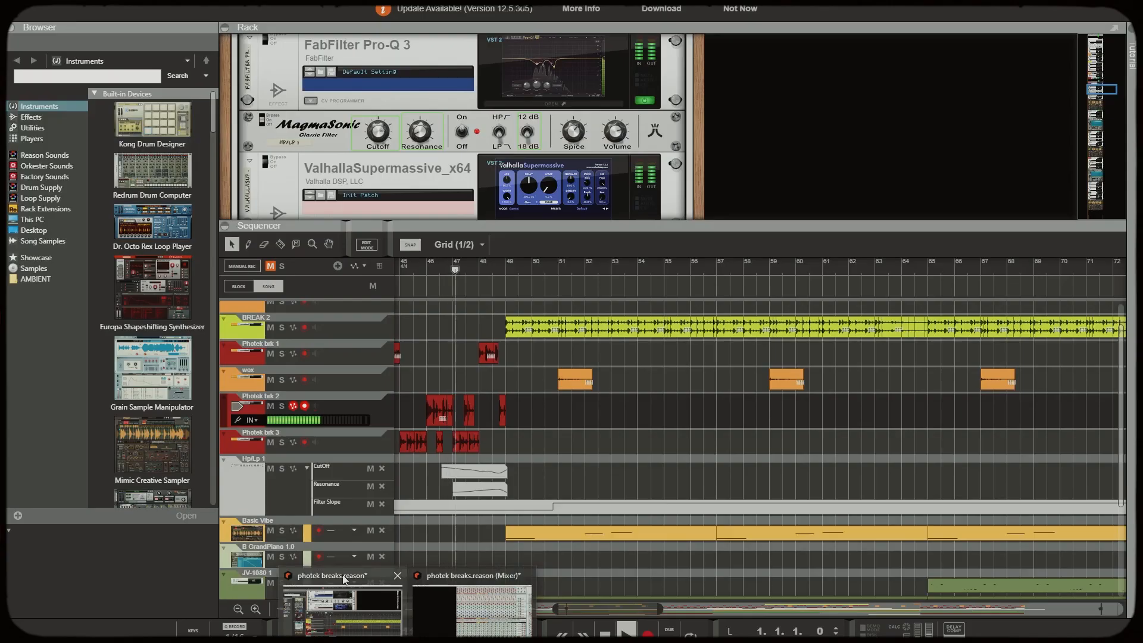
left_click(345, 580)
left_click_drag(660, 609, 595, 610)
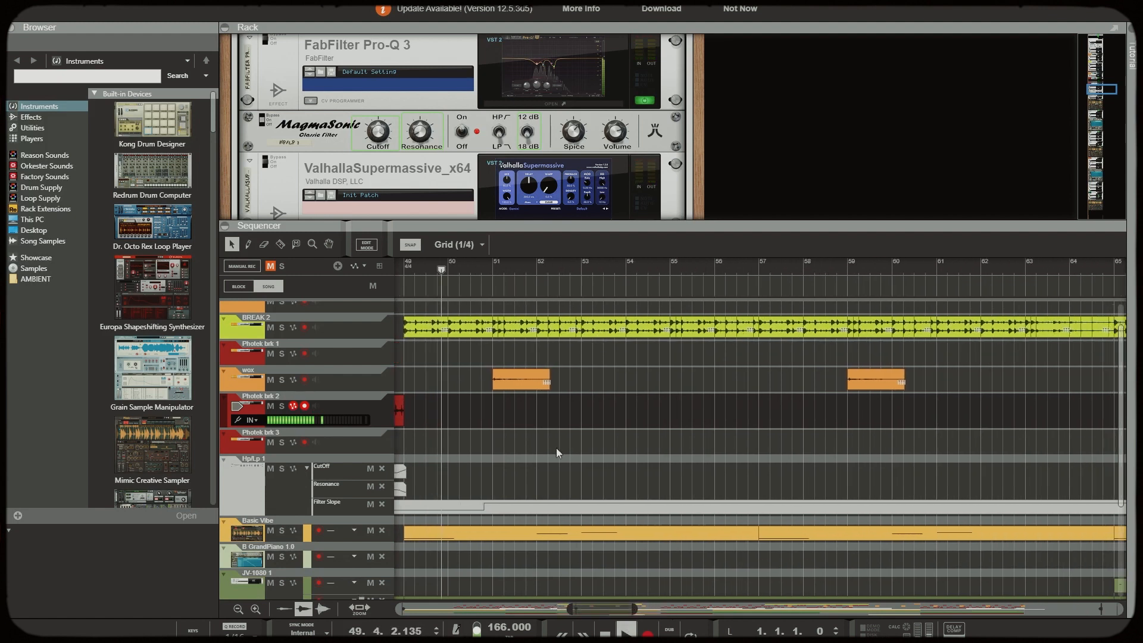
scroll(554, 441, "up", 1)
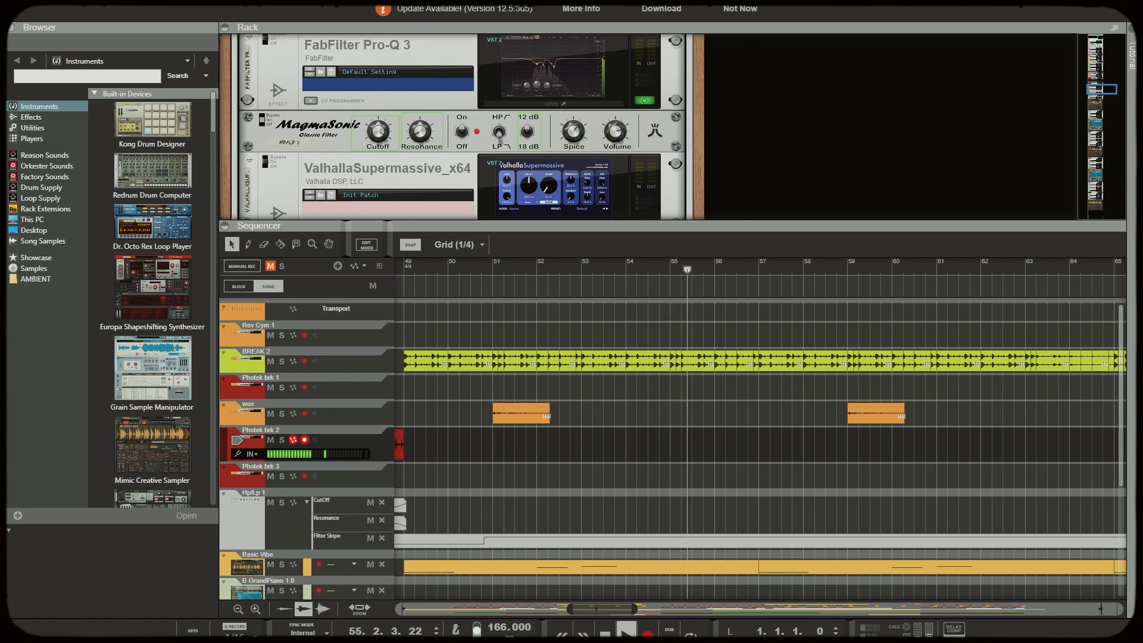
Check the channels in the mixer again, and examine the Mimic sampler with Arturia Pad.wav in the rack
mouse_move(409, 641)
left_click(472, 616)
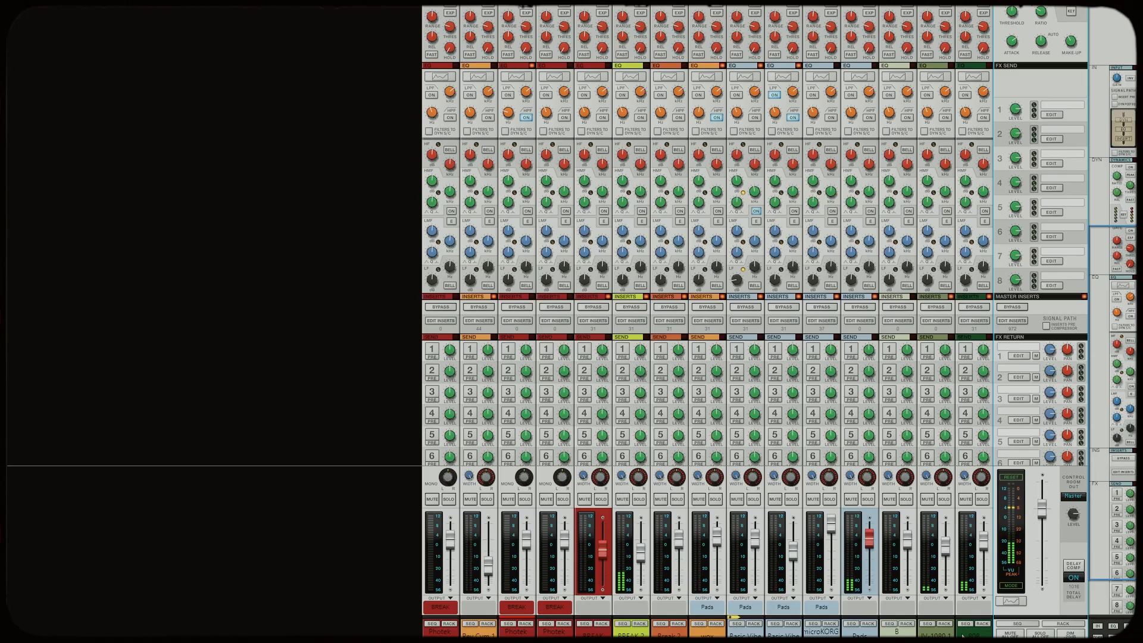
left_click(737, 624)
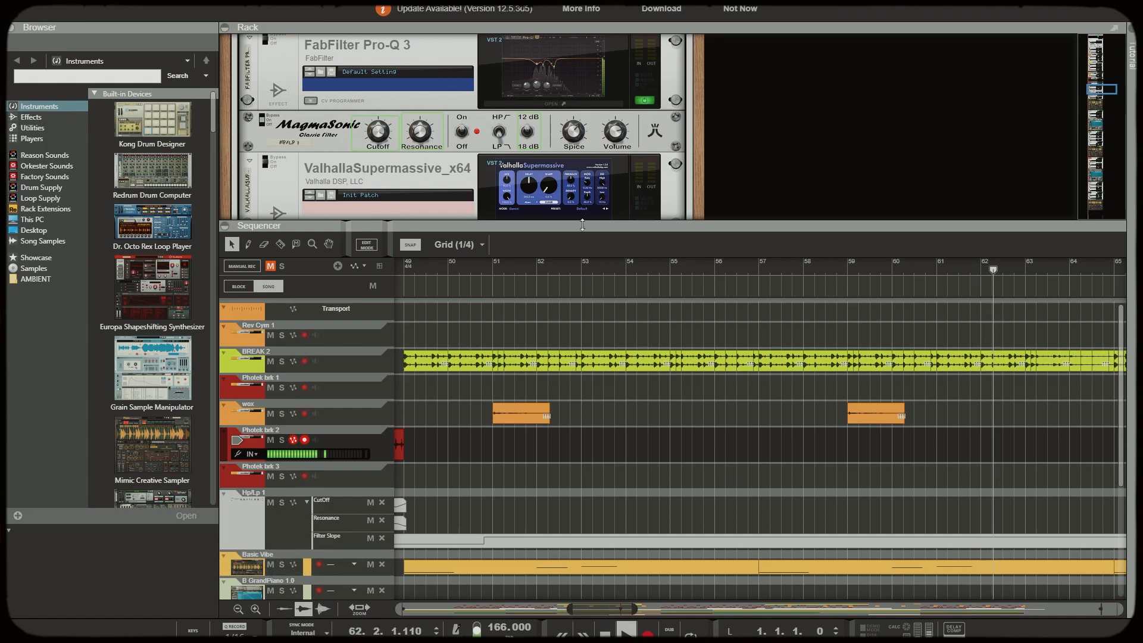
scroll(526, 247, "down", 6)
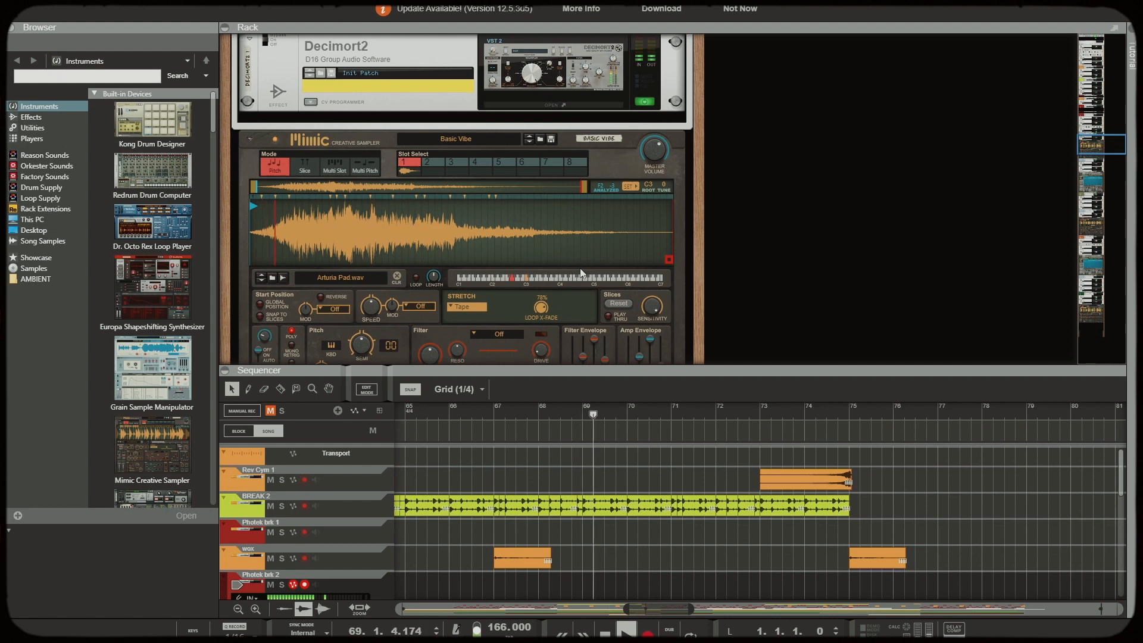
scroll(580, 268, "down", 3)
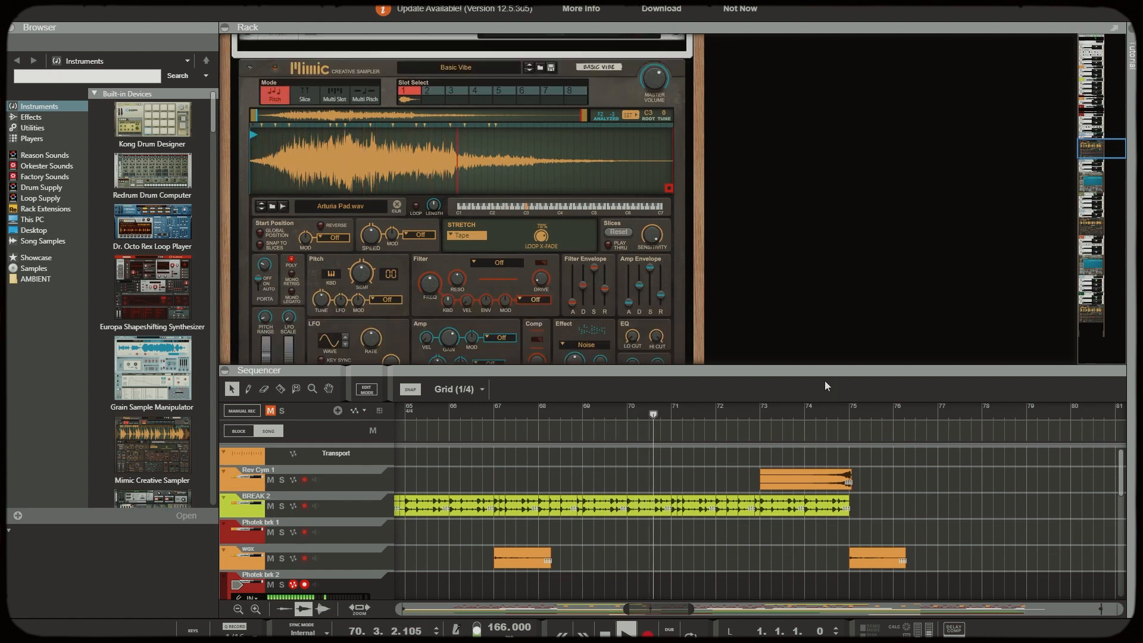
left_click_drag(824, 365, 801, 343)
Locate the microKORG instrument in the rack, examine its synth settings, and close it
left_click_drag(1109, 152, 1096, 296)
left_click(556, 230)
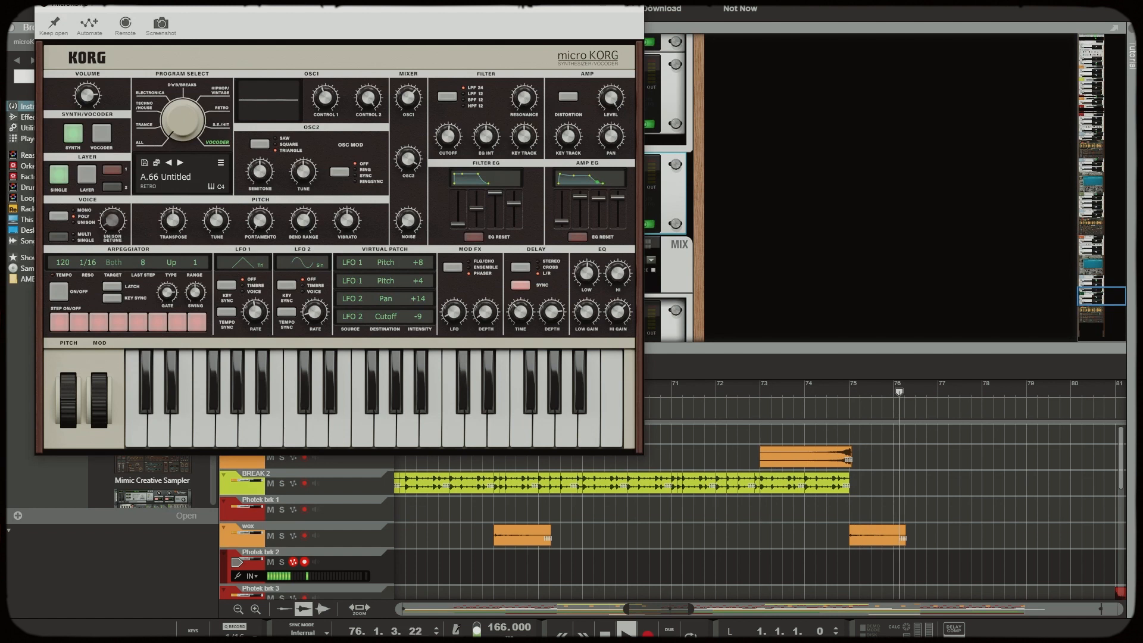
left_click(632, 6)
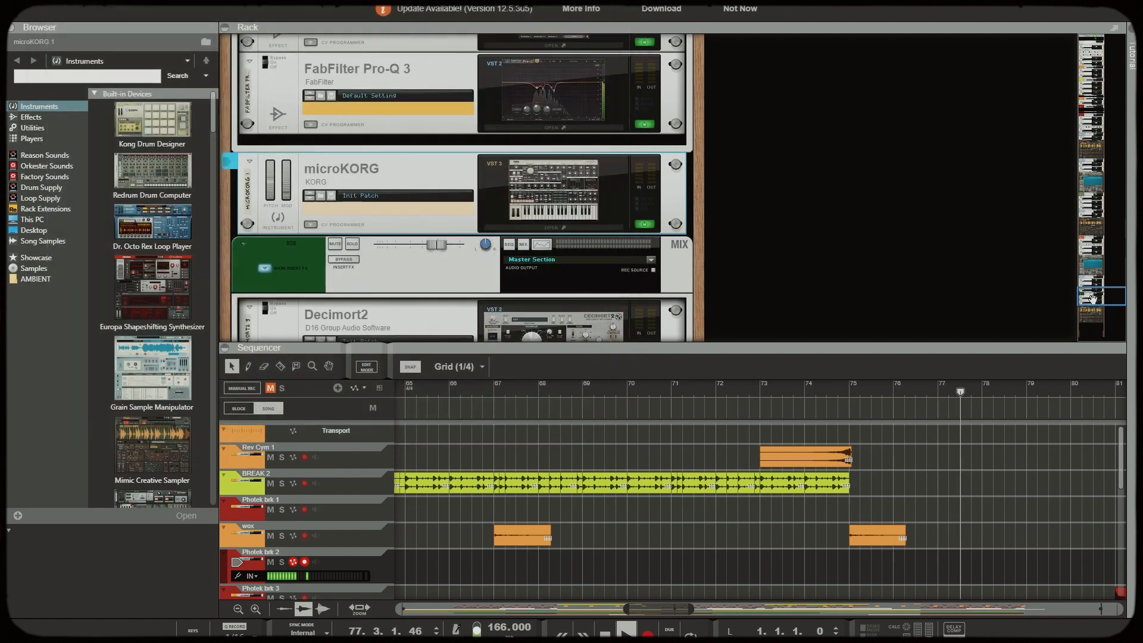
Return to the Master Section in the rack and examine the Satin tape machine's settings in its own window
left_click_drag(1093, 298, 1108, 44)
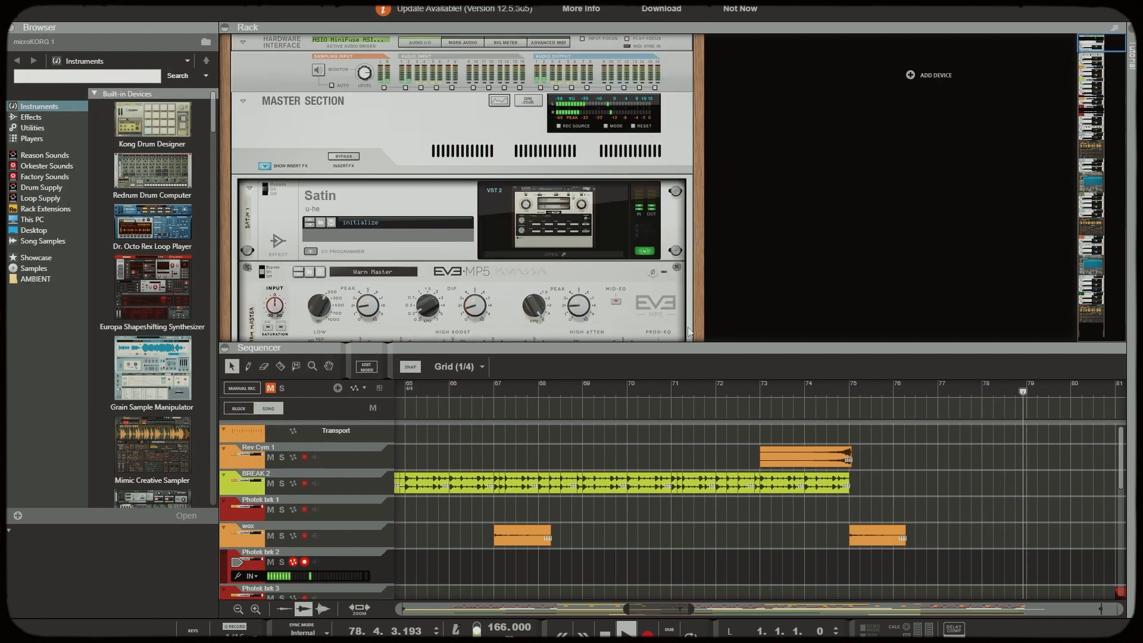
left_click_drag(684, 348, 685, 402)
scroll(625, 263, "down", 4)
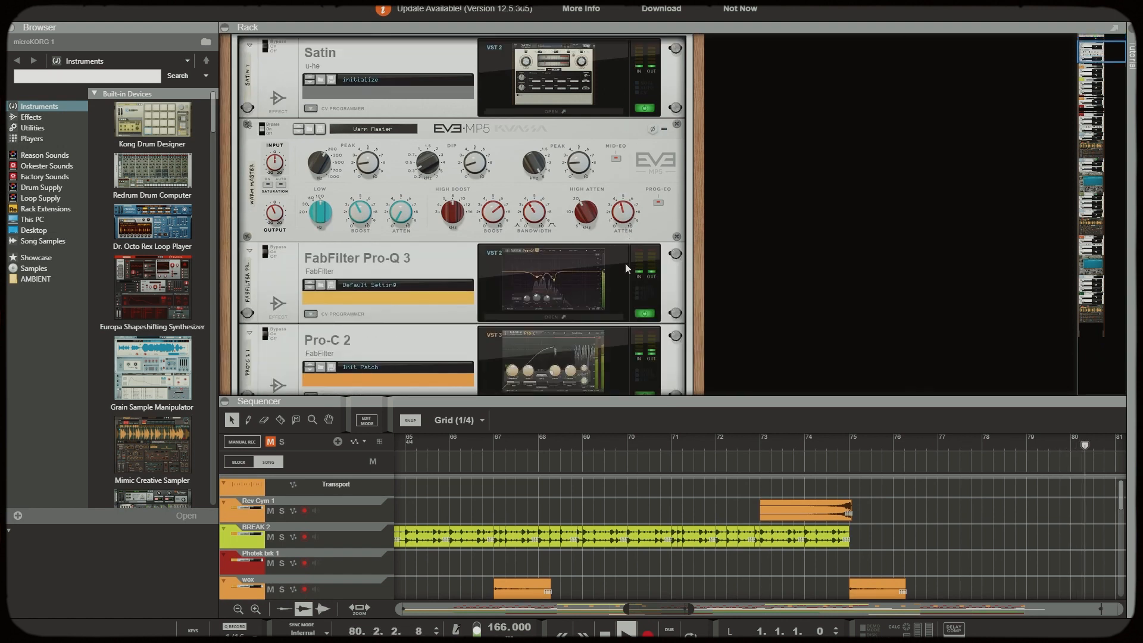
left_click(552, 112)
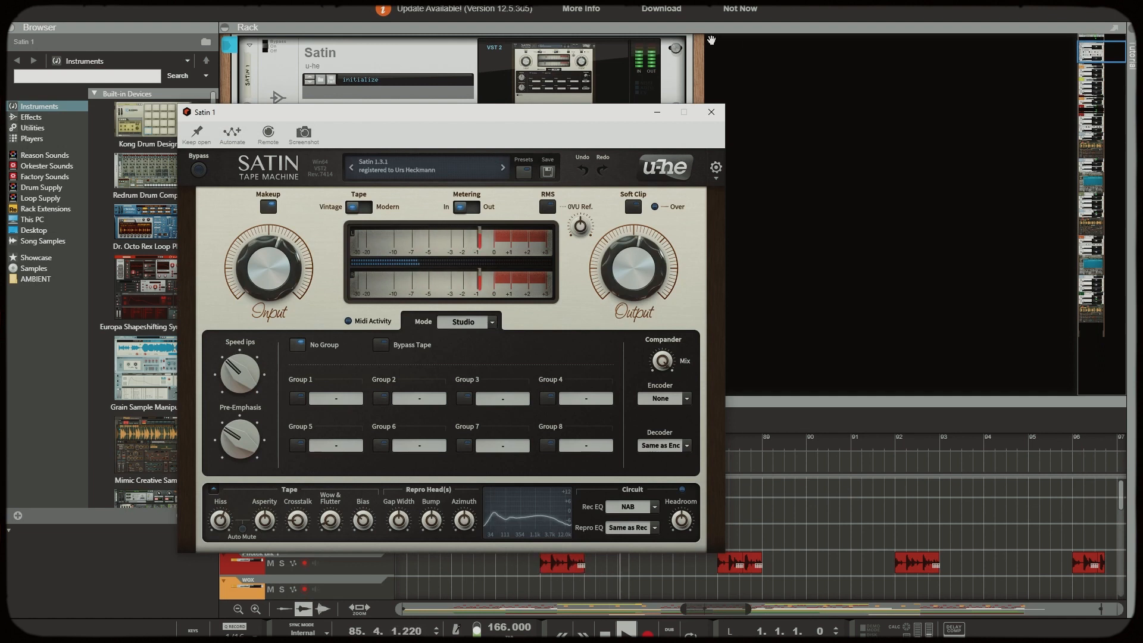
left_click(711, 112)
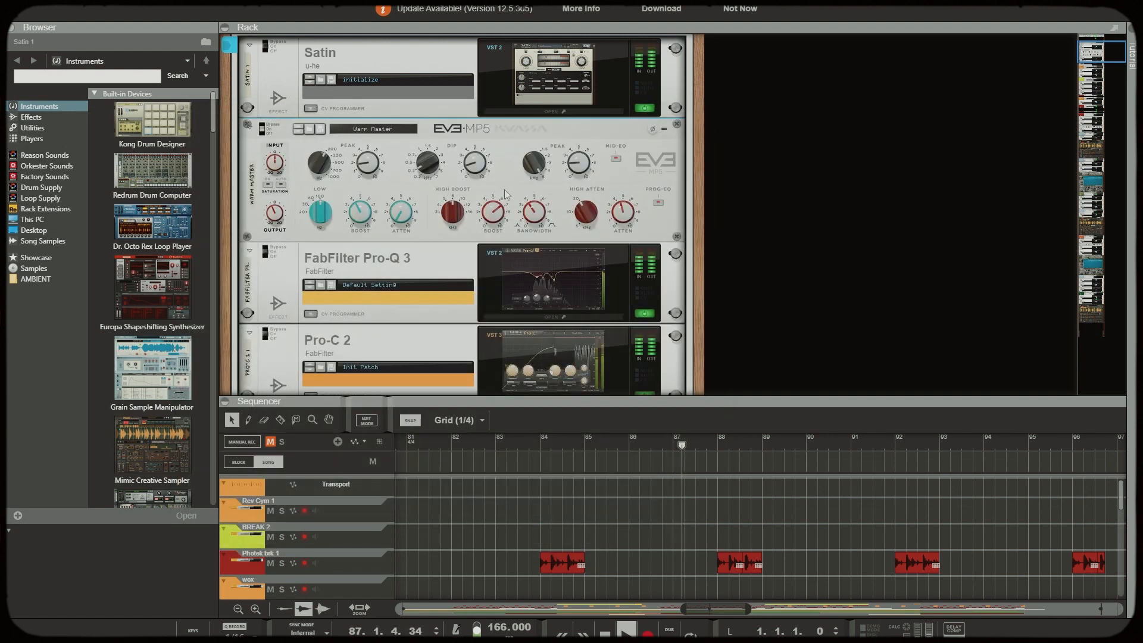
Examine the master's Pro-Q 3 low-cut curve and the Pro-C 2 compressor with its side-chain equalizer
scroll(507, 239, "down", 3)
left_click(547, 250)
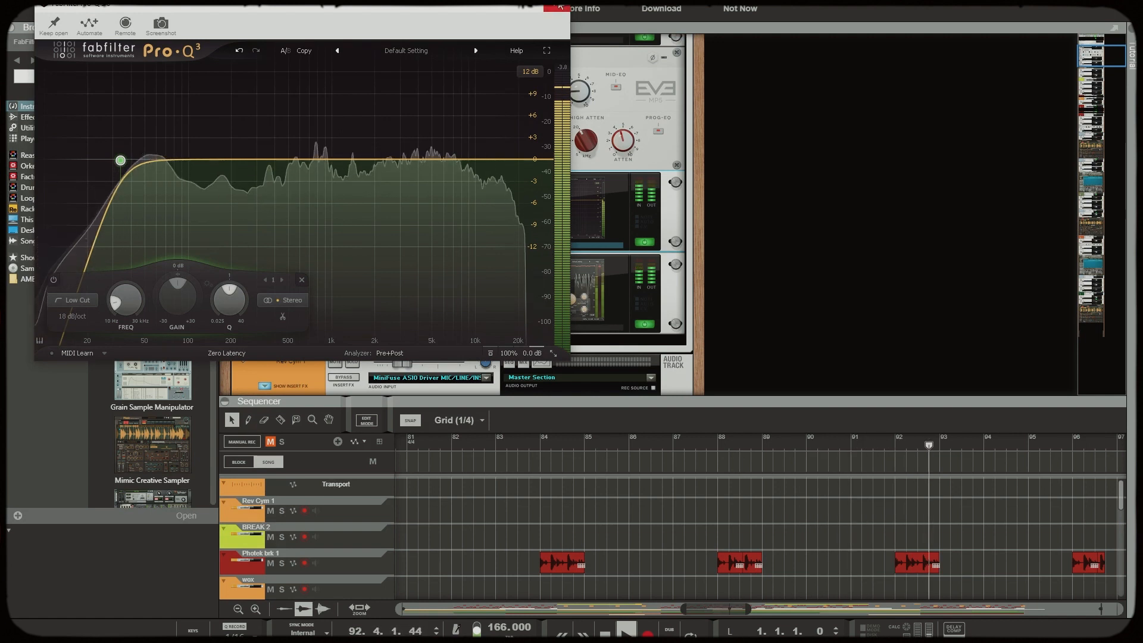
left_click(560, 6)
left_click(544, 329)
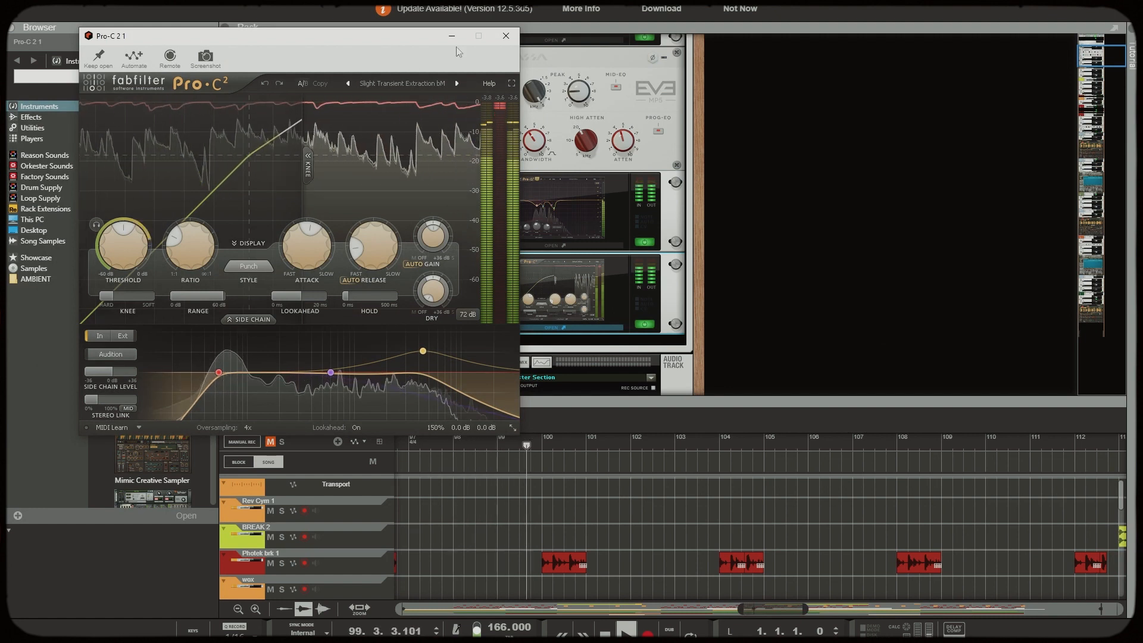
left_click(506, 36)
Enlarge the sequencer and widen its view to cover the breaks and filter automation from bars 97 to 155
left_click_drag(754, 398, 742, 282)
scroll(715, 519, "down", 3)
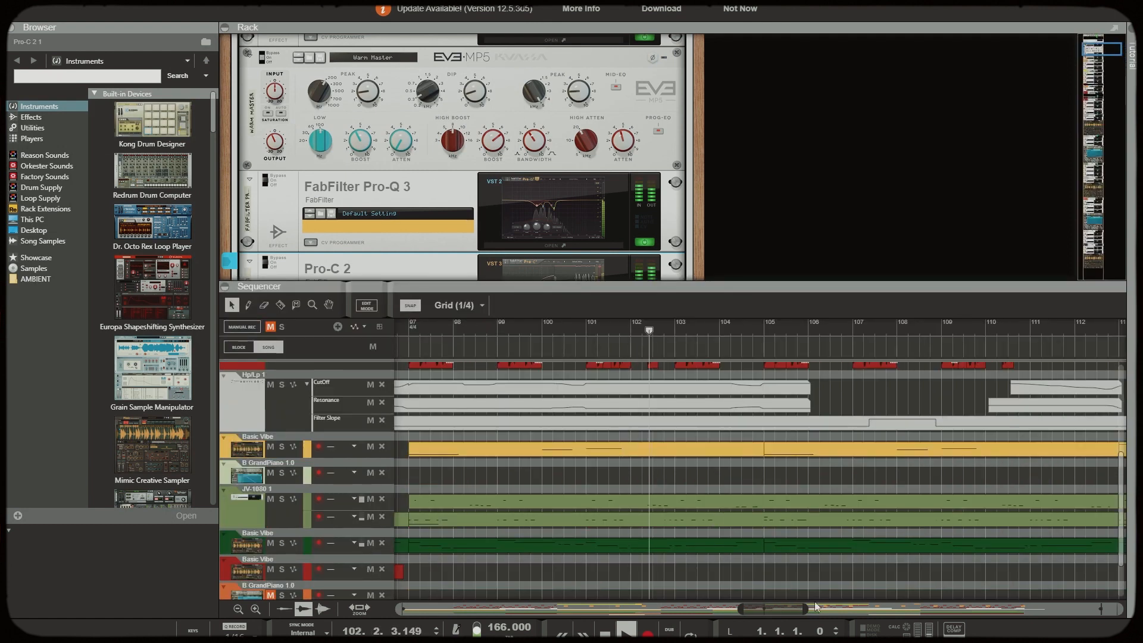
left_click_drag(805, 608, 962, 609)
scroll(595, 464, "up", 3)
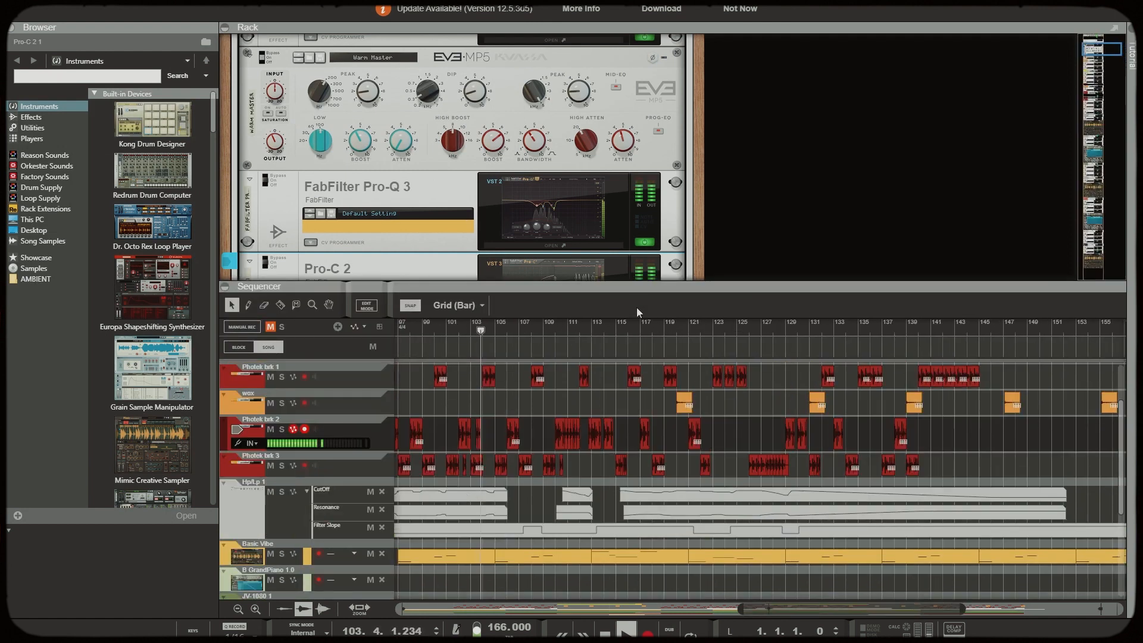
left_click_drag(642, 288, 642, 231)
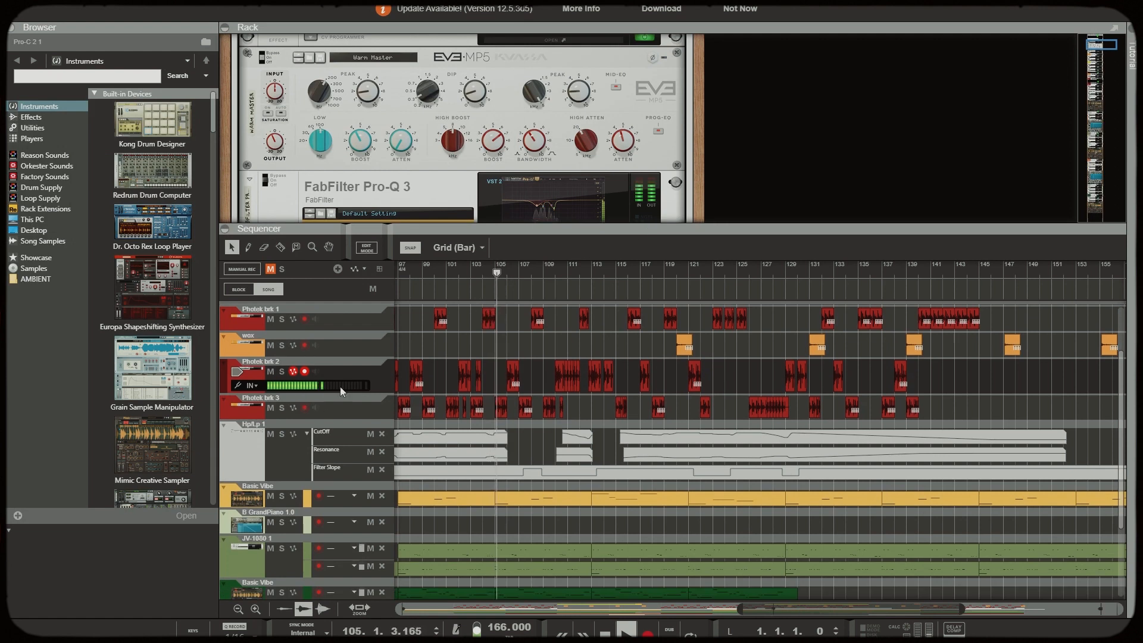
Reselect the Photek brk 2 track and examine the BREAK bus effects from Decimort2 through the MagmaSonic filter
left_click(369, 369)
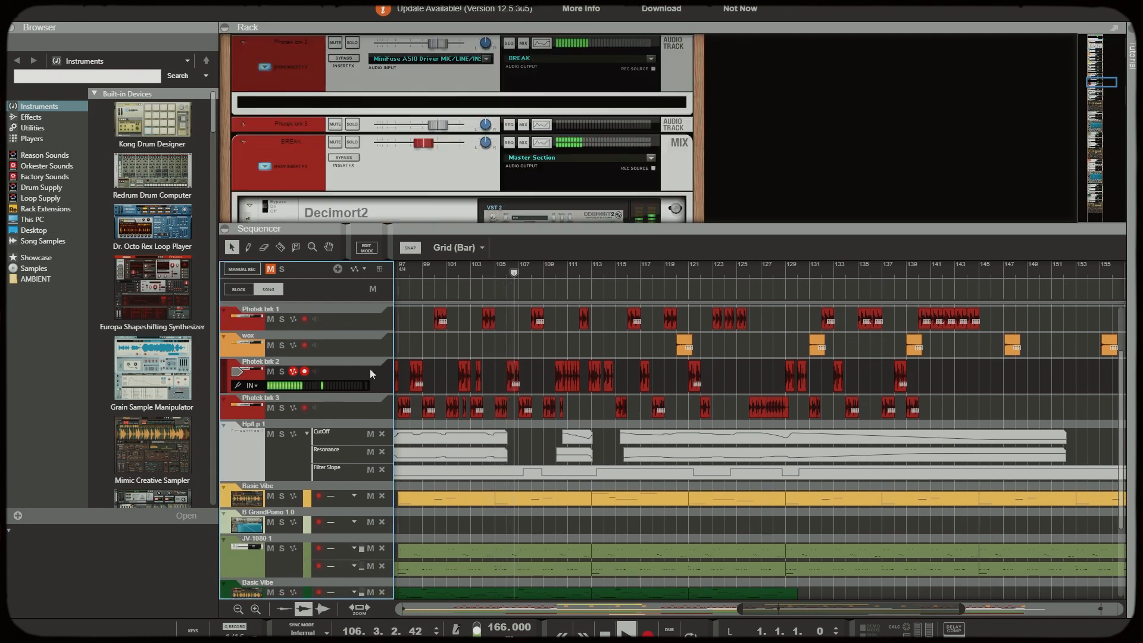
scroll(522, 187, "down", 6)
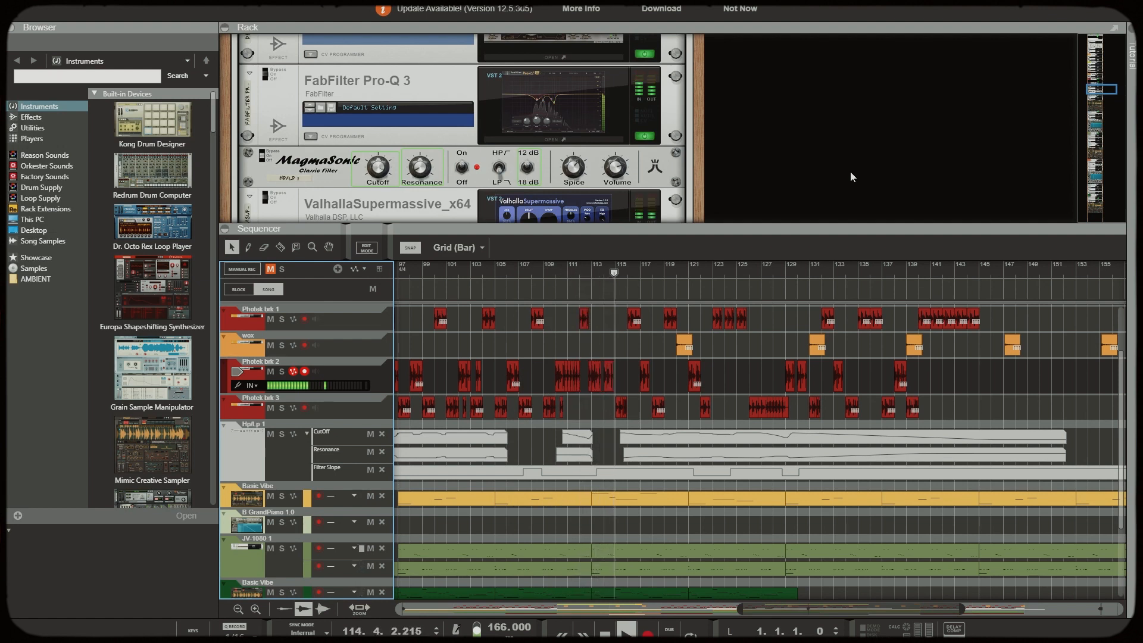
scroll(818, 315, "up", 3)
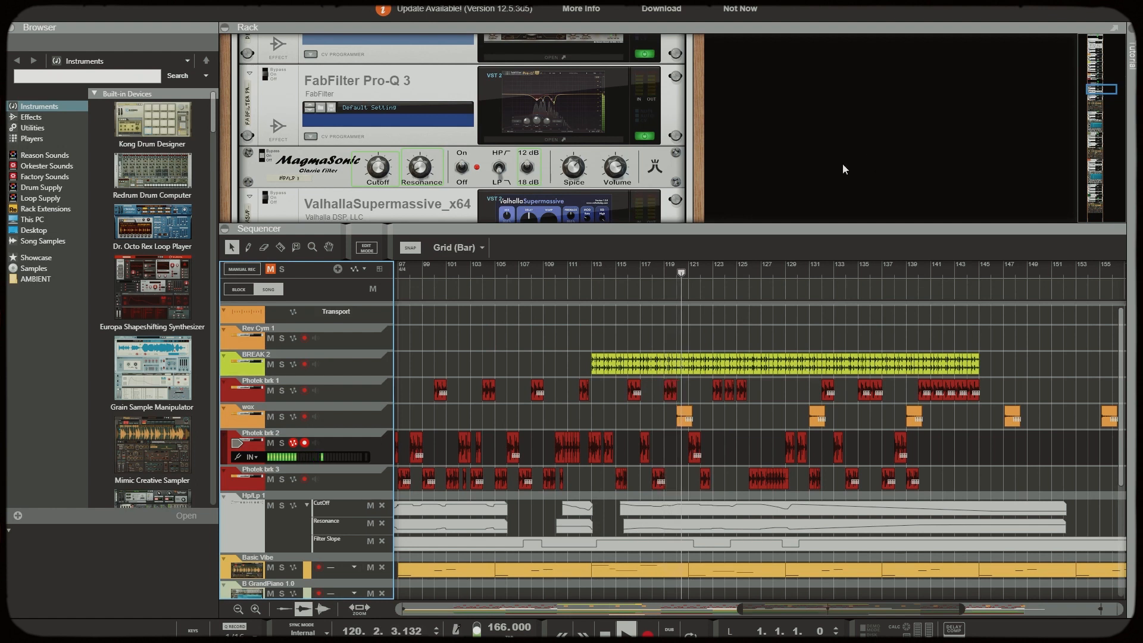
Follow the arrangement from about bars 89 to 185 in the enlarged sequencer, and restore the rack's larger view of the break effects
left_click_drag(785, 222, 798, 74)
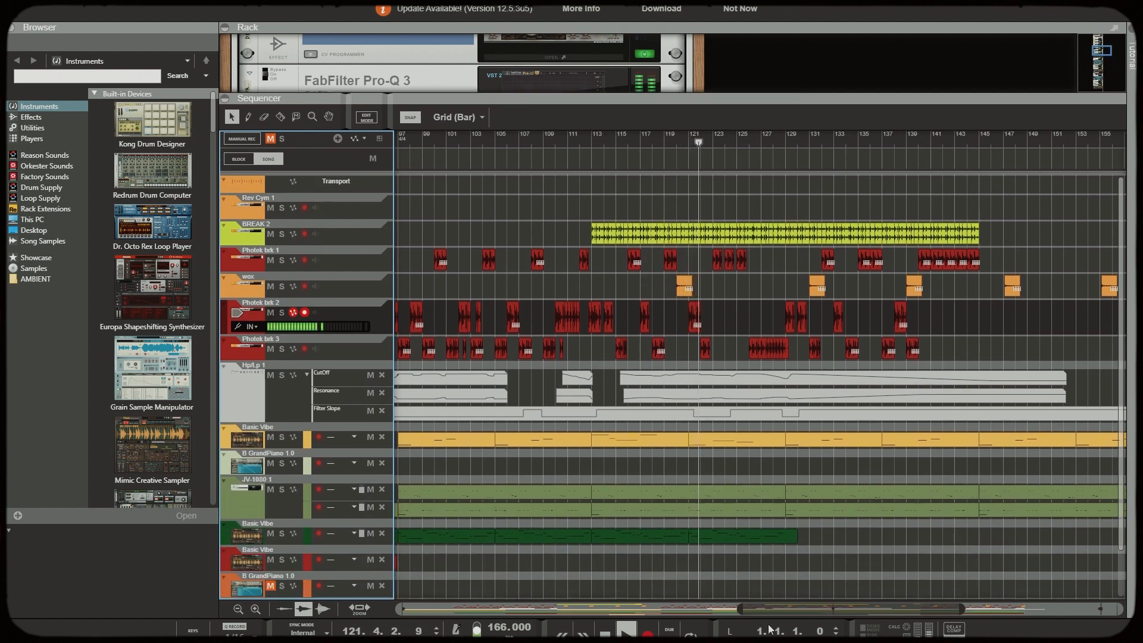
left_click_drag(741, 610, 591, 610)
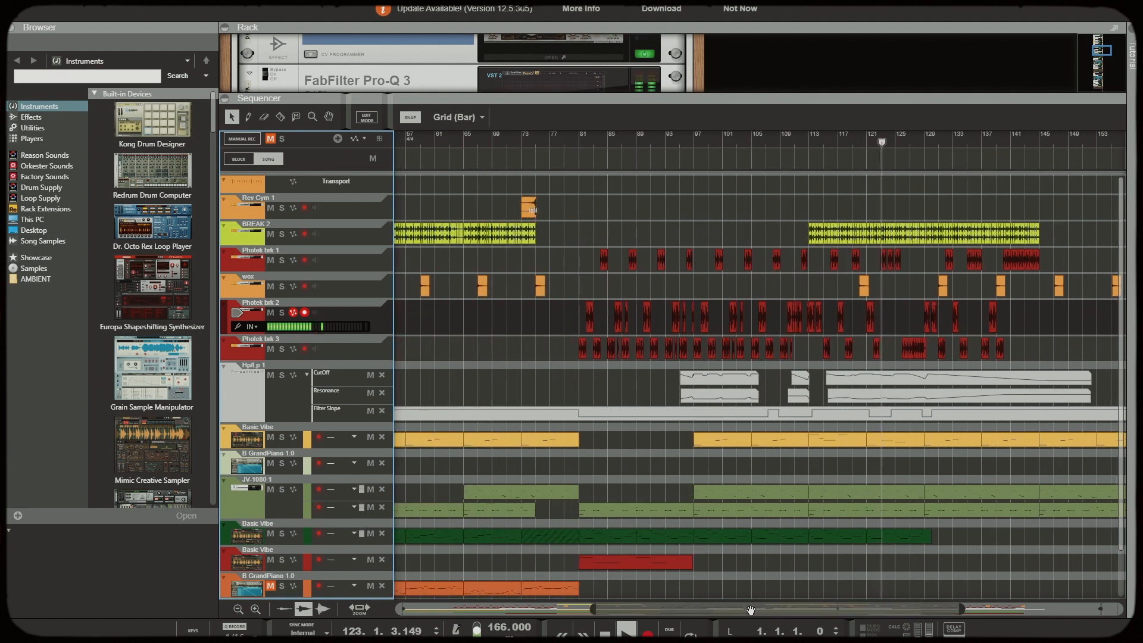
left_click_drag(738, 611, 760, 609)
scroll(899, 457, "down", 2)
left_click_drag(830, 613, 917, 616)
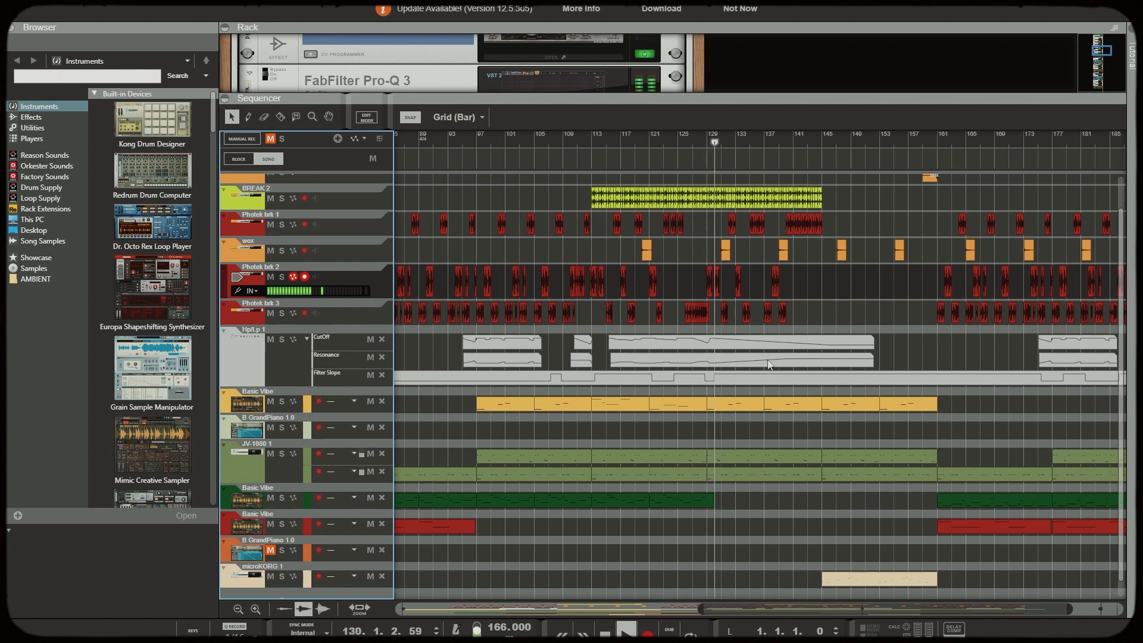
left_click_drag(795, 102, 792, 351)
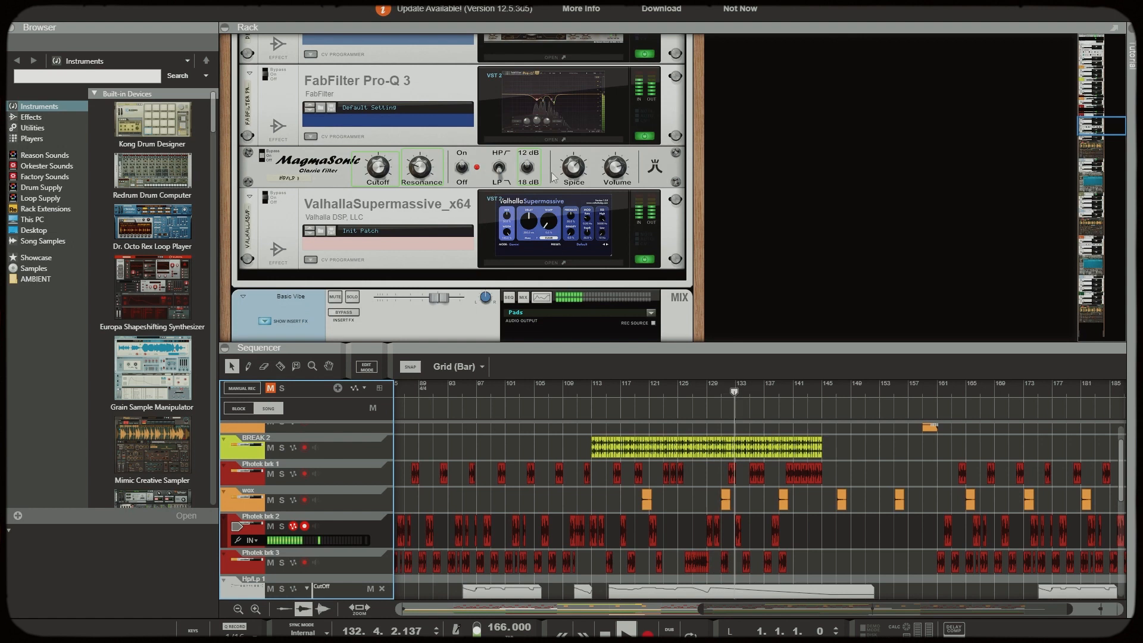
Examine the Basic Vibe pad's Mimic sampler with its Arturia Pad sample, and view the microKORG synthesizer's full interface before closing it
scroll(550, 179, "down", 5)
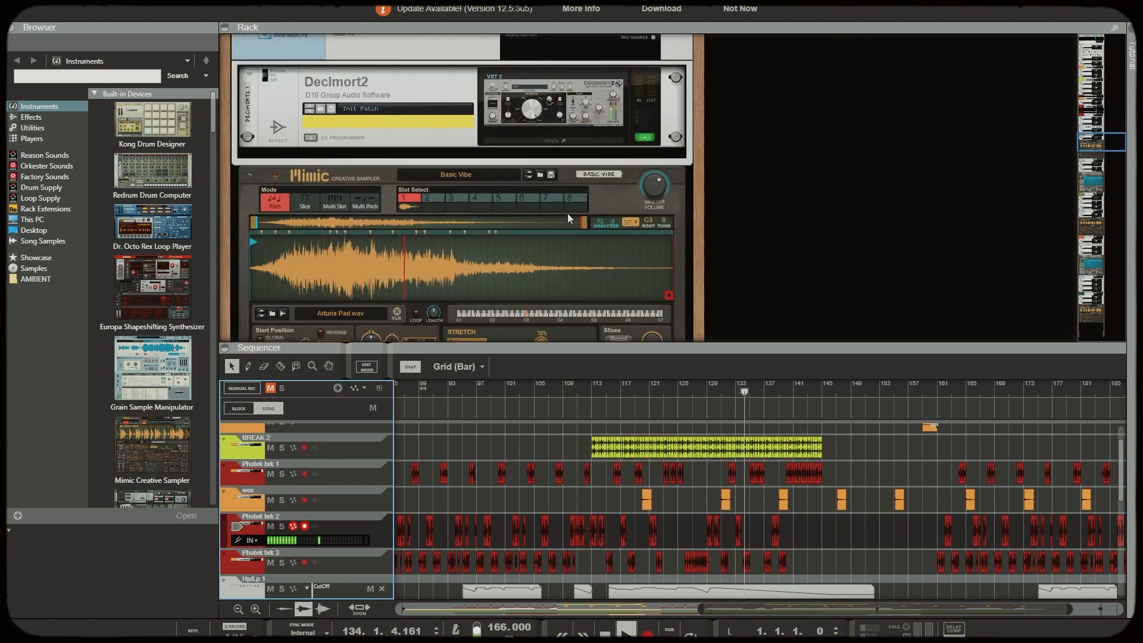
scroll(595, 214, "down", 1)
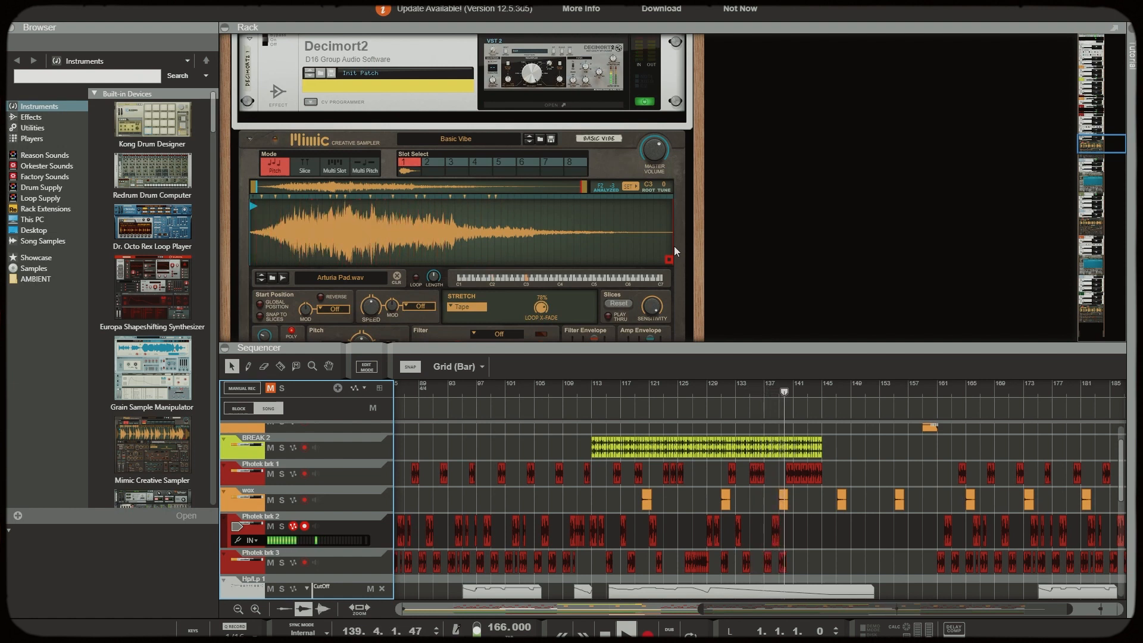
left_click_drag(1108, 148, 1108, 307)
scroll(854, 259, "down", 7)
scroll(855, 260, "up", 10)
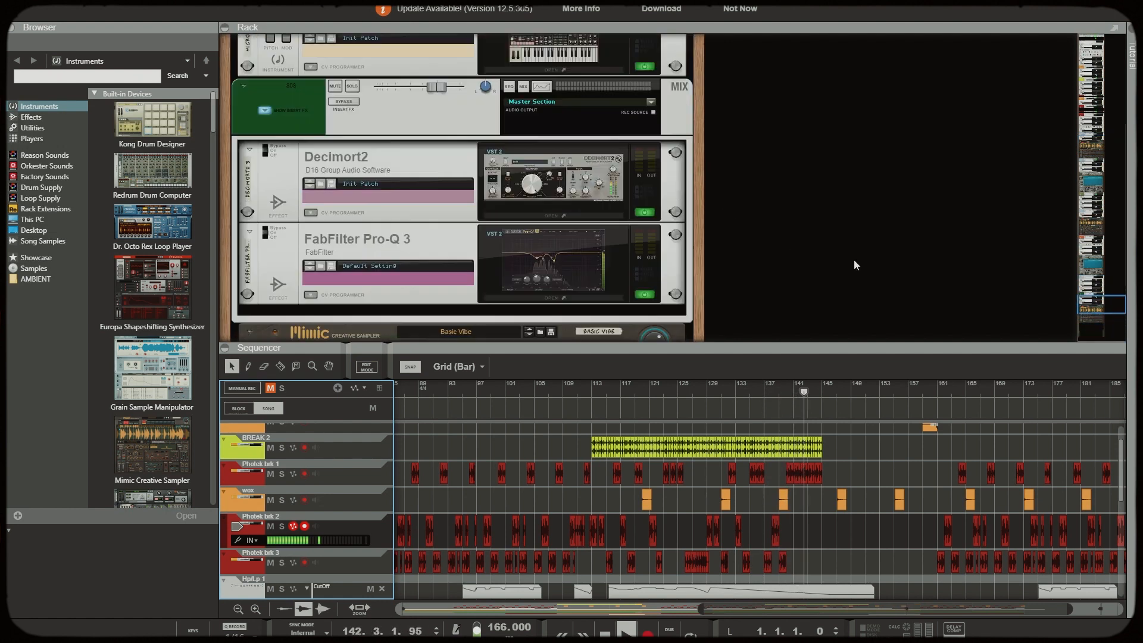
left_click(557, 250)
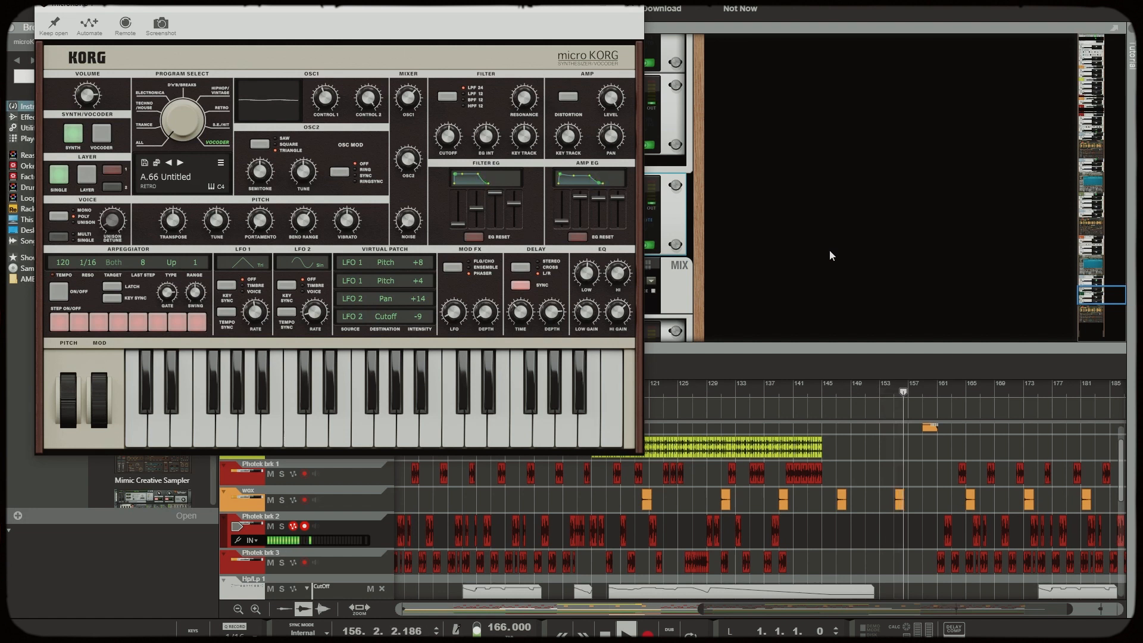
left_click(633, 9)
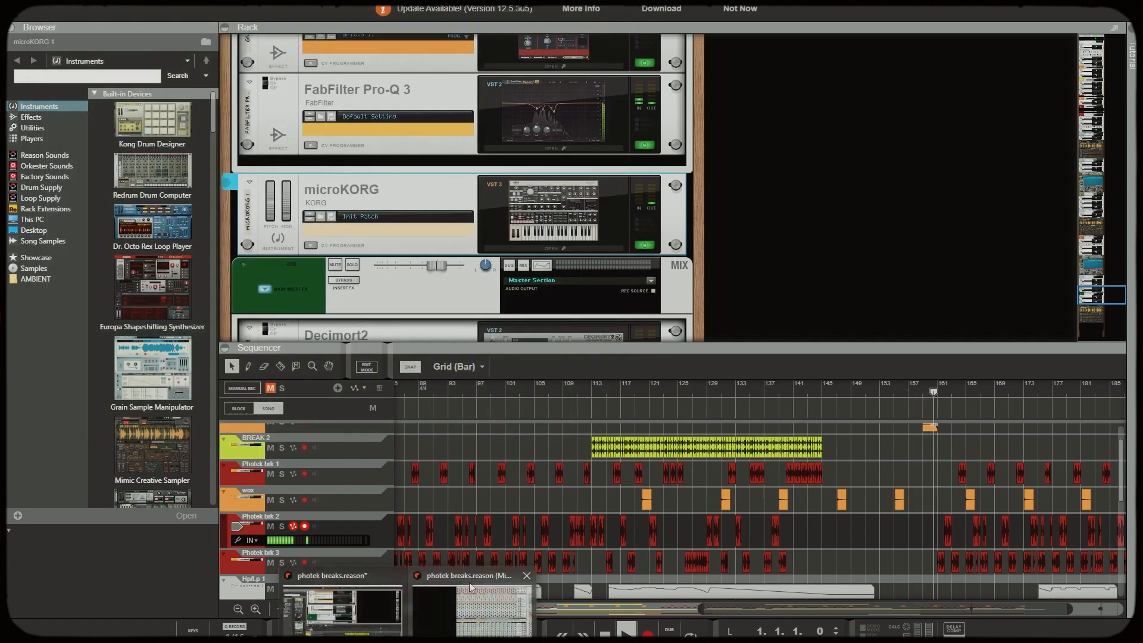
Check the channel levels in the mixer window and return to the rack and sequencer
left_click(470, 584)
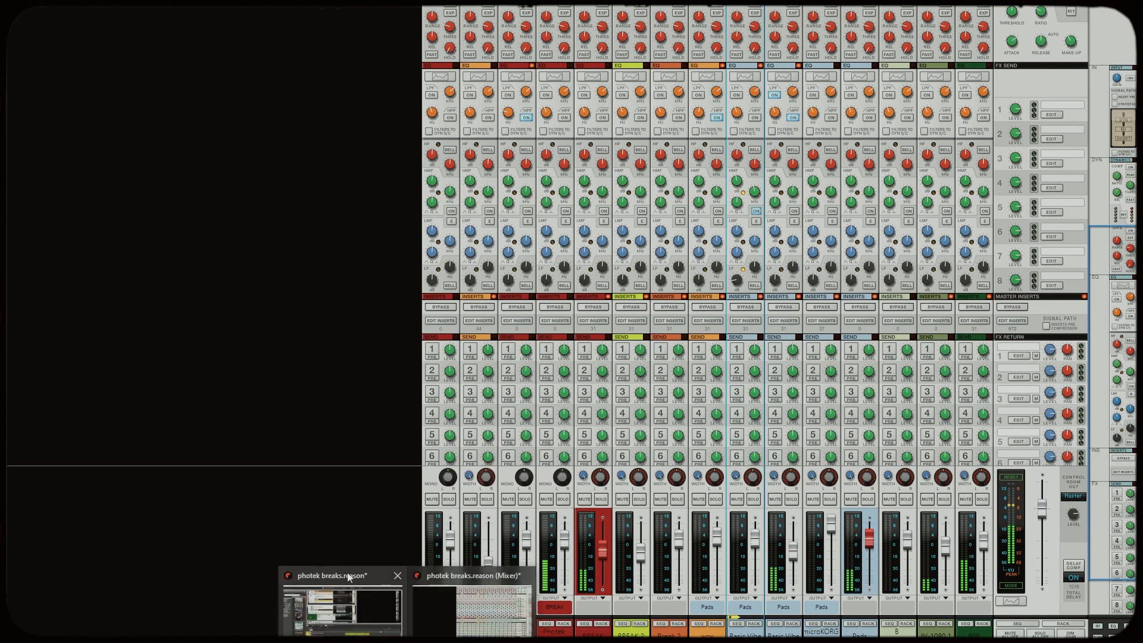
left_click(348, 579)
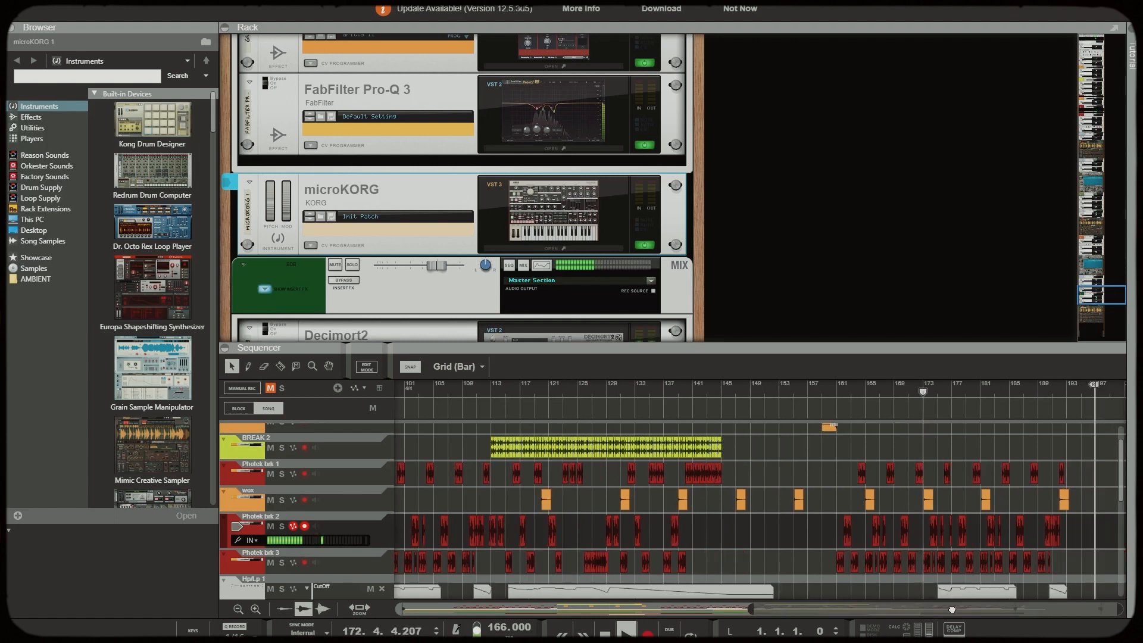
Narrow the sequencer's view to the ending at about bars 165 to 200, and enlarge it to cover the breaks, filter automation and instrument tracks
mouse_move(1127, 613)
left_mouse_down()
mouse_move(974, 616)
mouse_move(1127, 616)
left_mouse_up()
left_click_drag(750, 611, 985, 611)
scroll(987, 562, "down", 2)
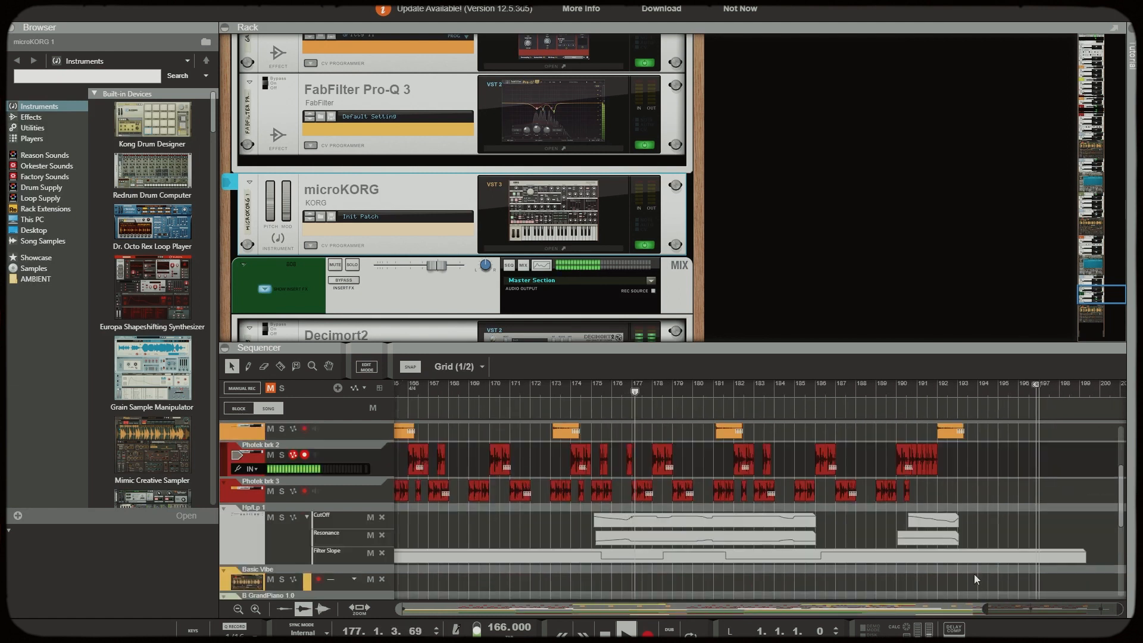
scroll(974, 566, "up", 1)
left_click_drag(804, 346, 804, 217)
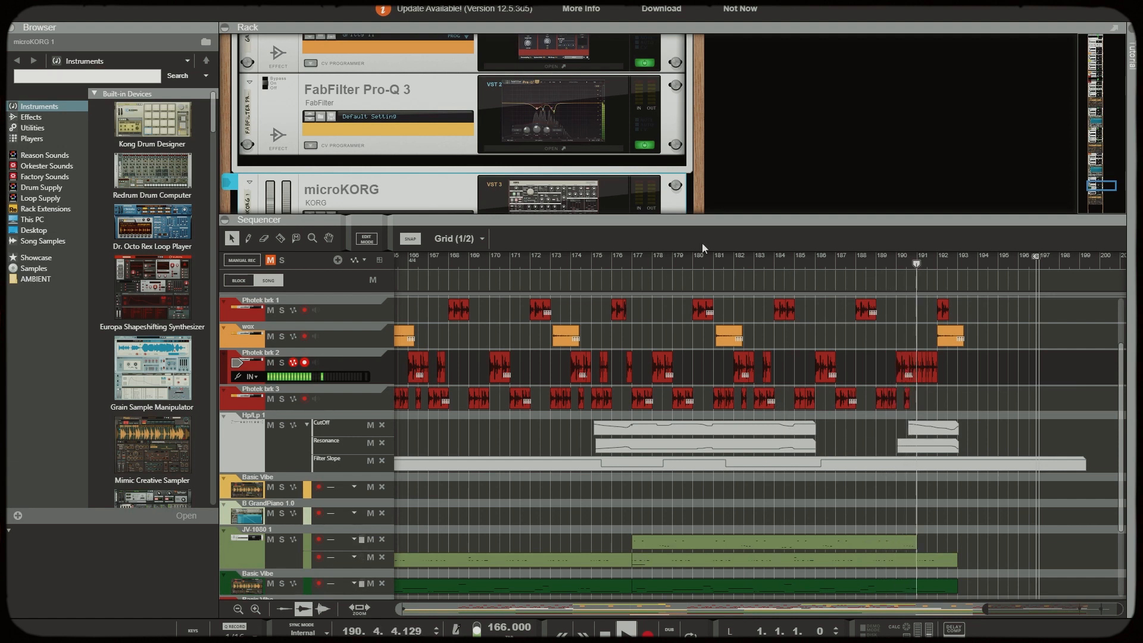
Select the Photek brk 2 track and enlarge the rack to show the BREAK bus effects from Decimort2 to ValhallaSupermassive
left_click(327, 363)
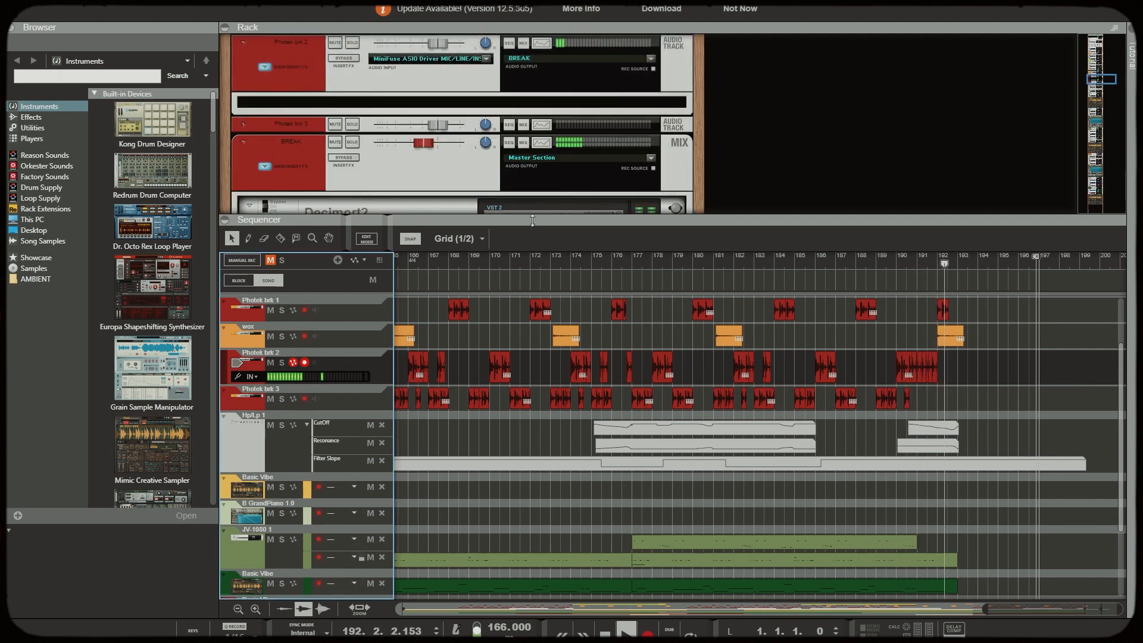
left_click_drag(534, 215, 530, 341)
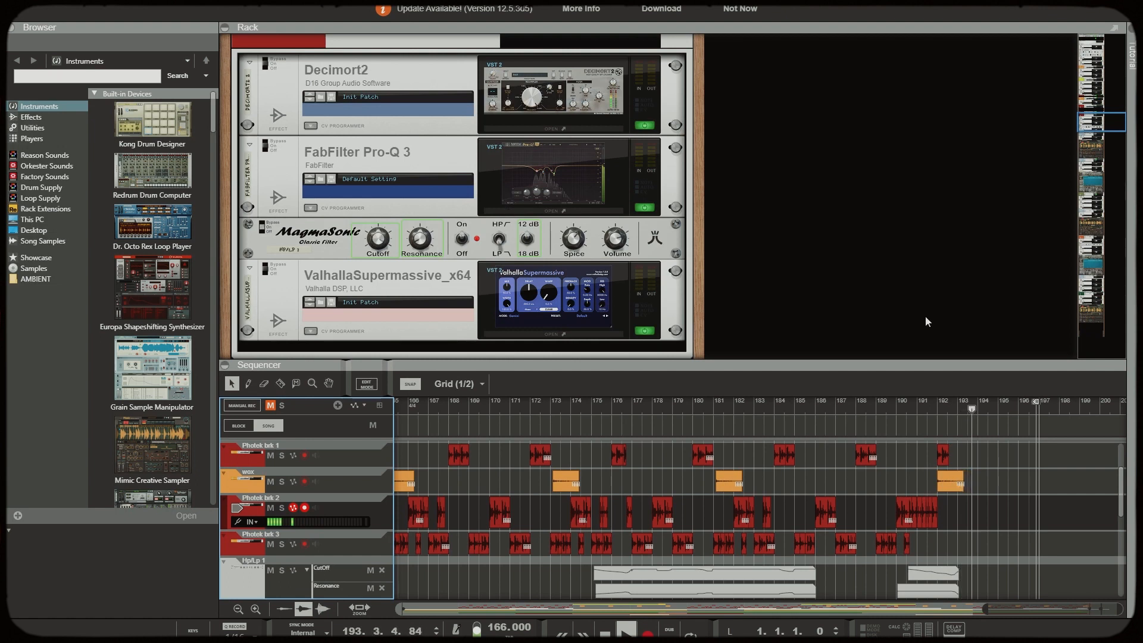